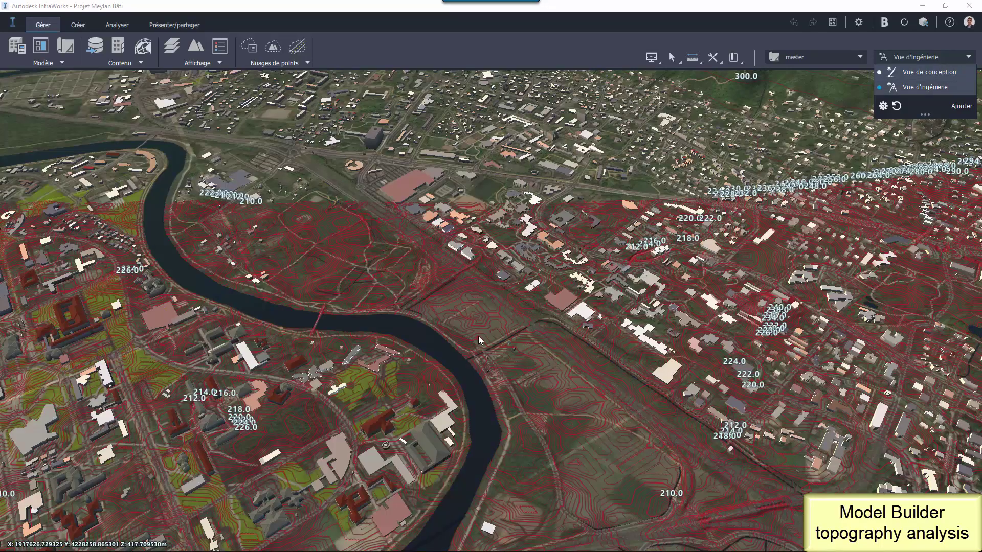
Inspect the terrain triangulation of the field between the river and the highway by temporarily enabling wireframe rendering (Filaire) in the engineering view.
scroll(477, 336, "up", 5)
scroll(465, 311, "up", 3)
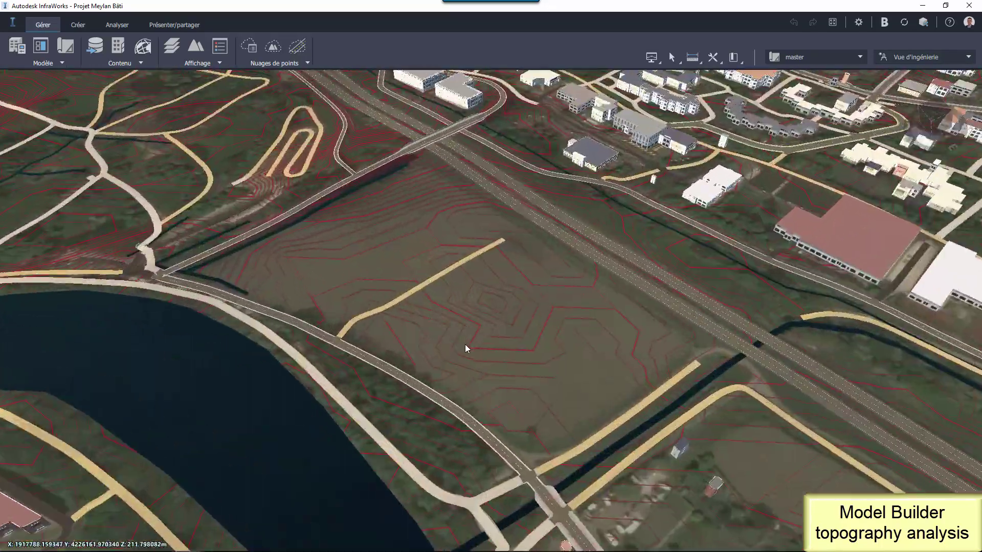
left_click_drag(472, 389, 597, 477)
scroll(351, 413, "up", 2)
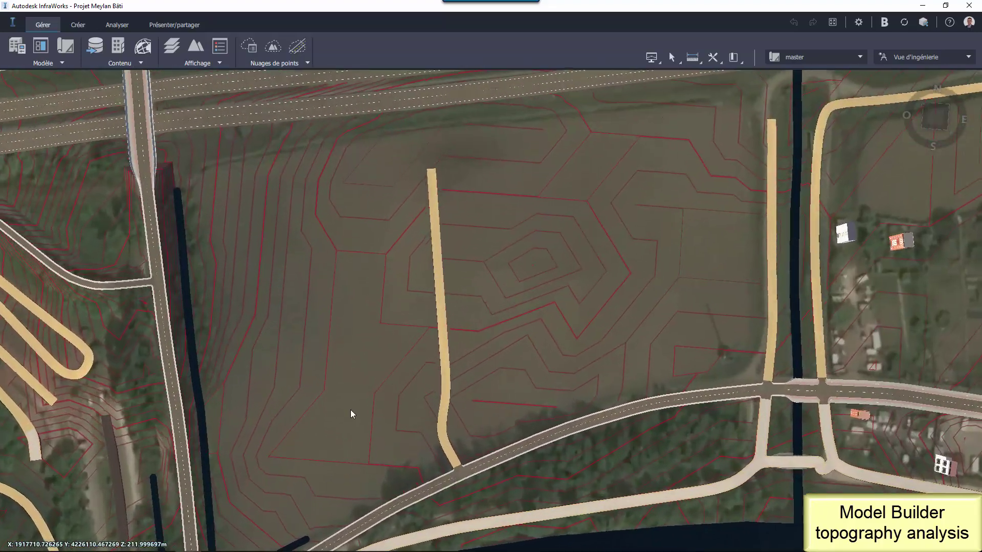
left_click_drag(382, 420, 465, 371)
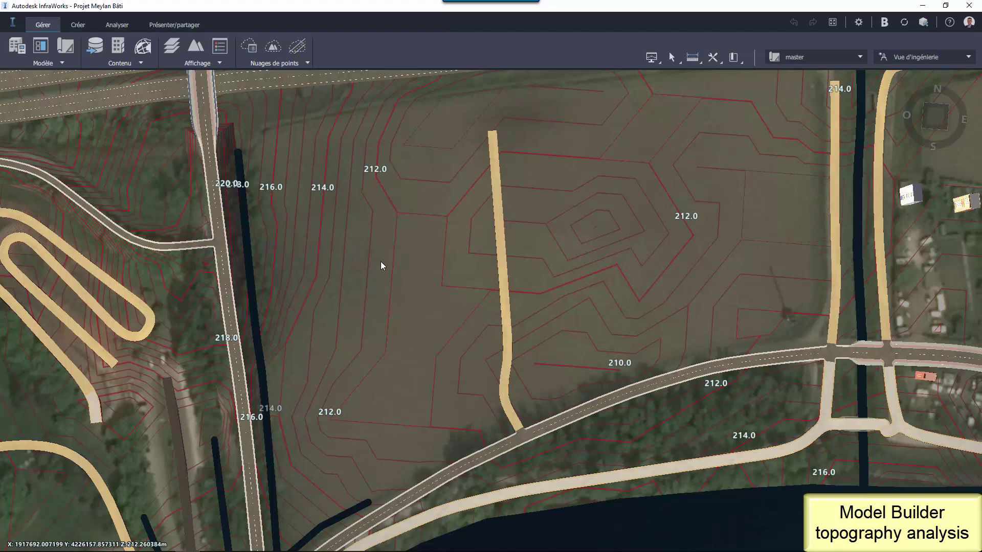
left_click(920, 58)
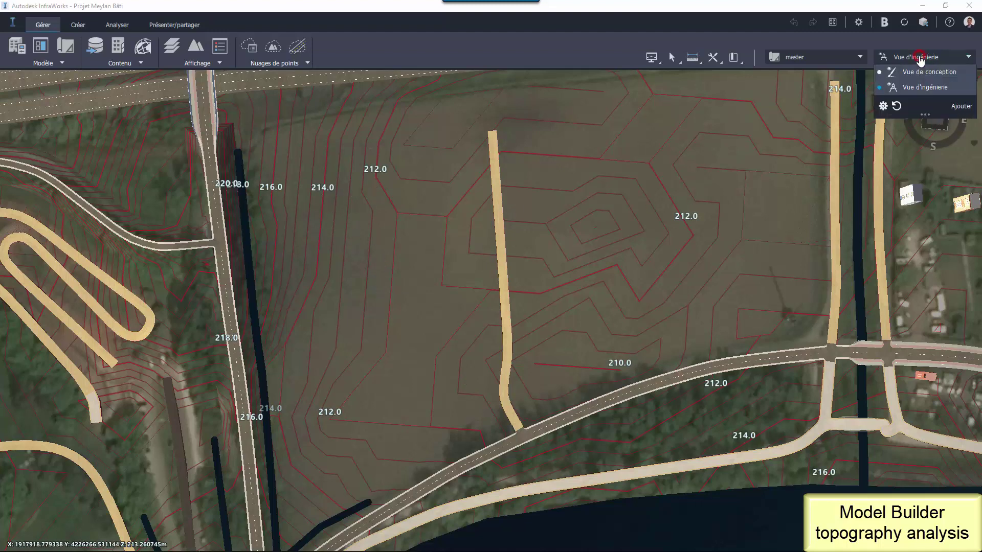
left_click(886, 109)
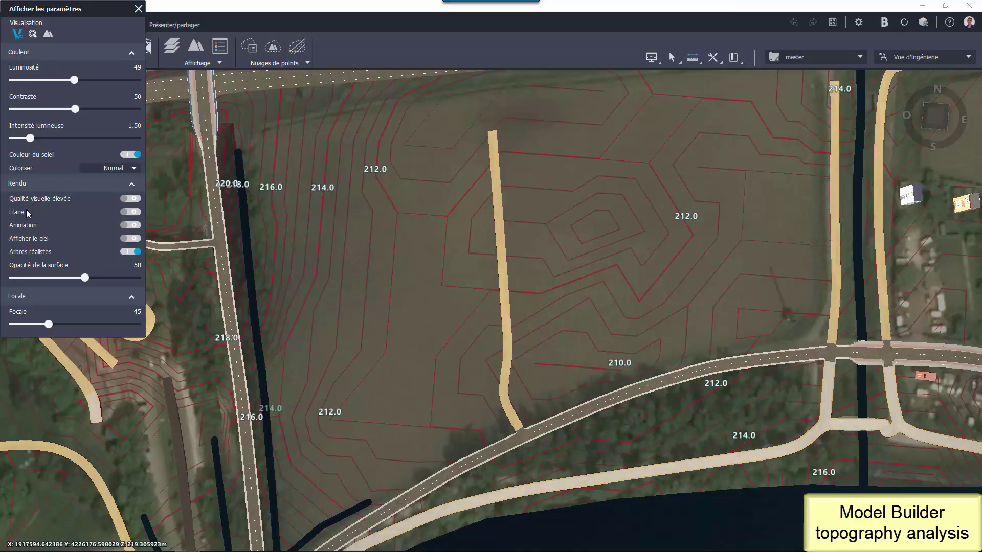
left_click(129, 212)
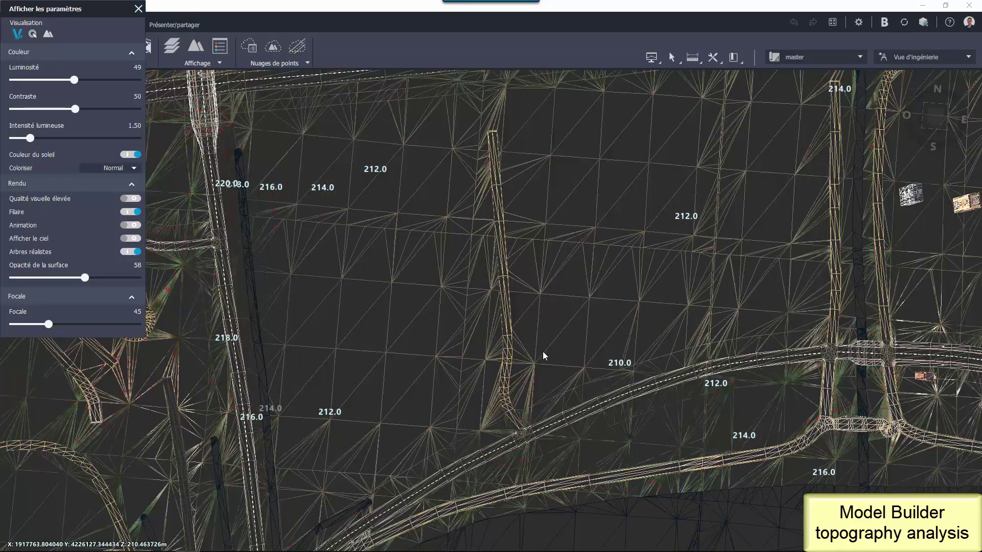
middle_click_drag(559, 368, 601, 350)
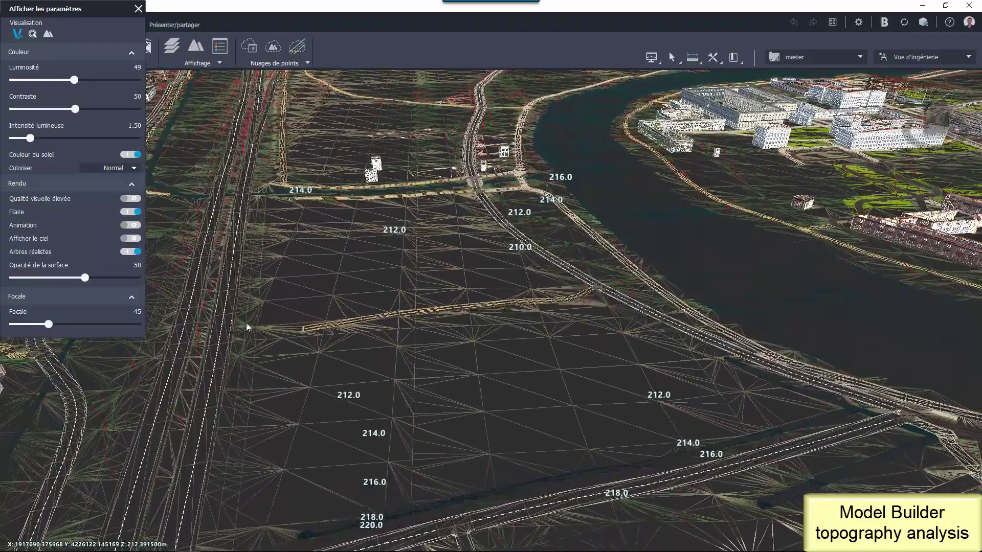
left_click(130, 212)
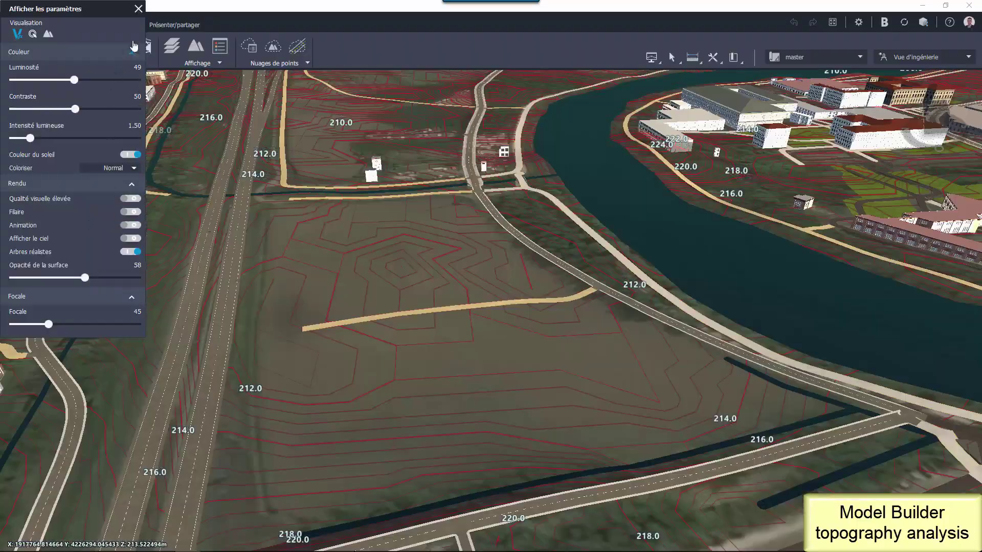
left_click(138, 8)
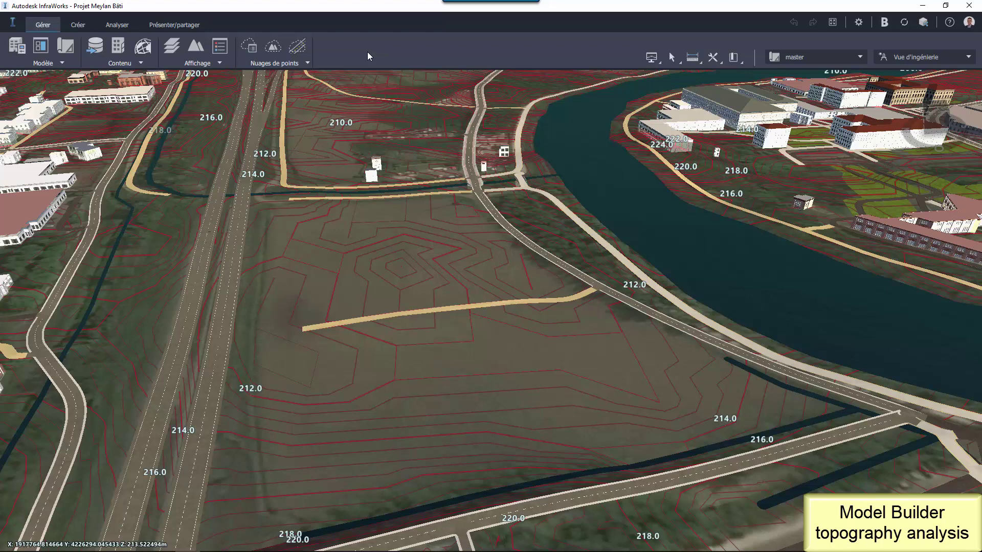
Open the model's data sources and display the details of the elevation terrain source.
left_click(94, 47)
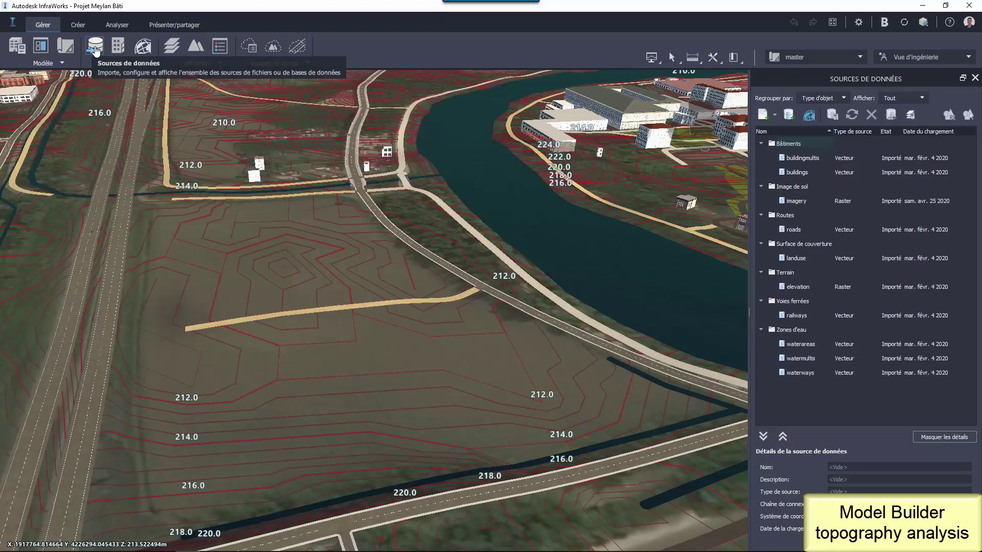
left_click(797, 288)
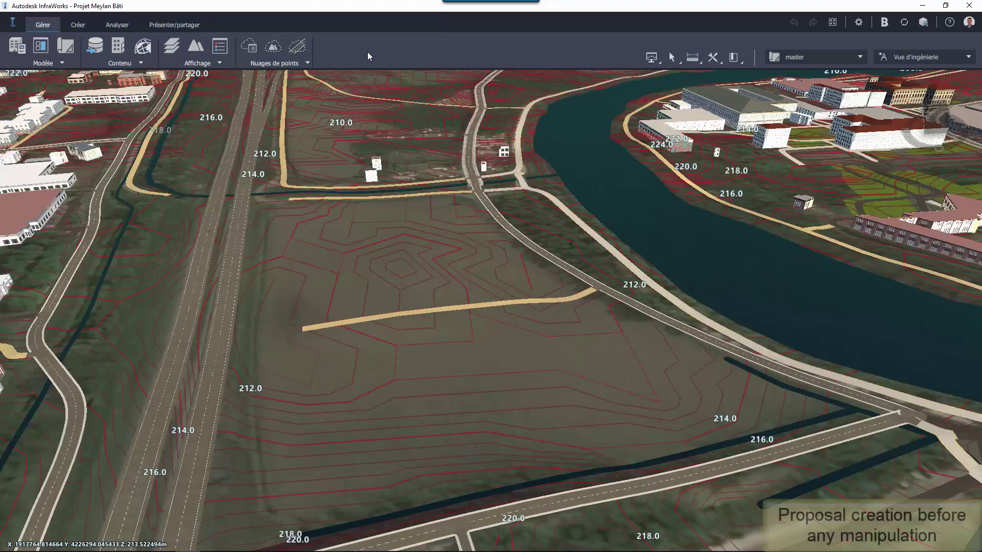
left_click(95, 46)
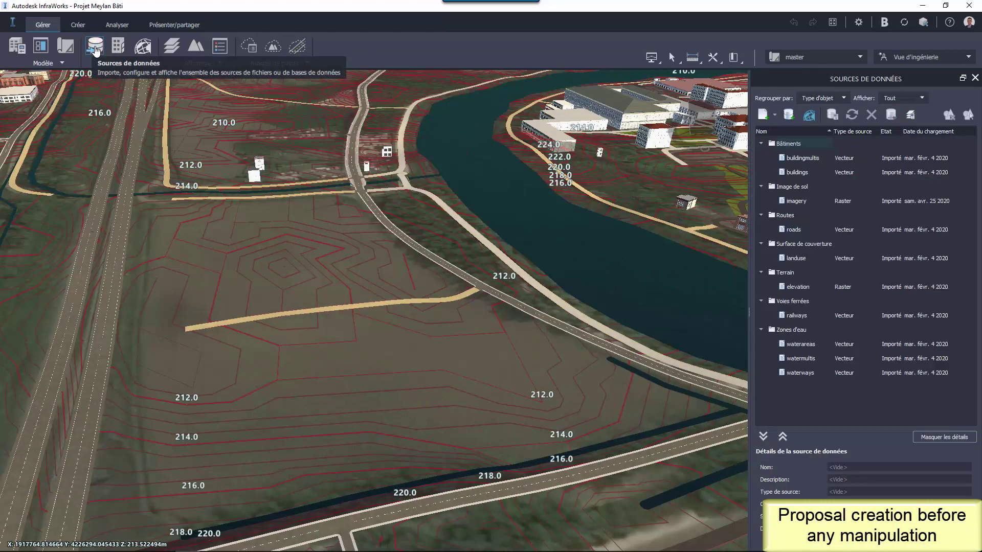
left_click(799, 290)
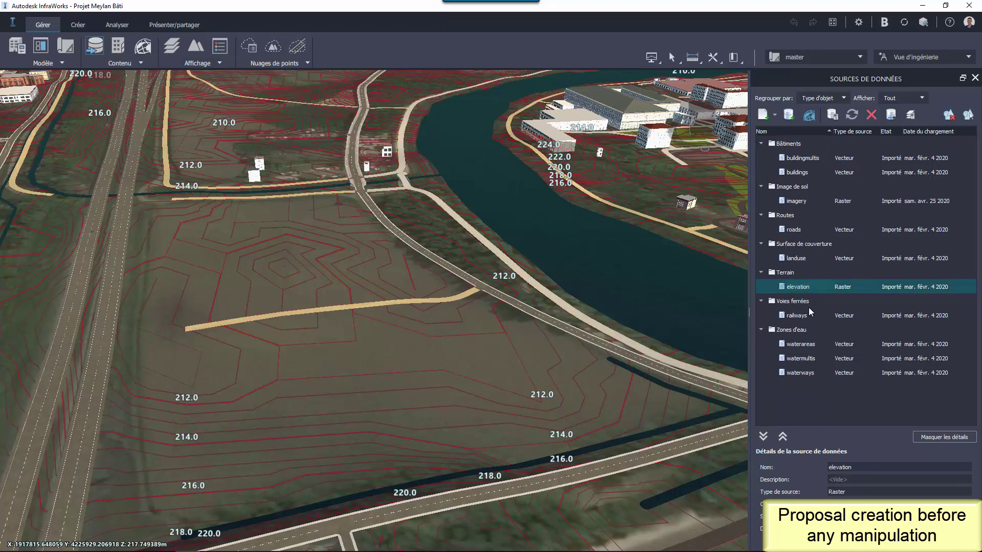
Add a new proposal named 1_Topo_BD_ALTI_75.
left_click(860, 57)
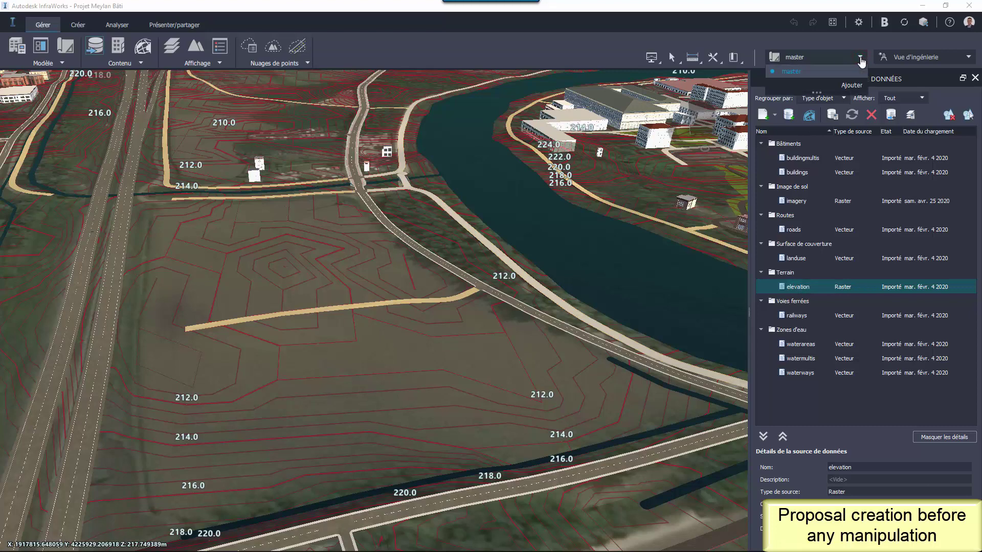
left_click(852, 85)
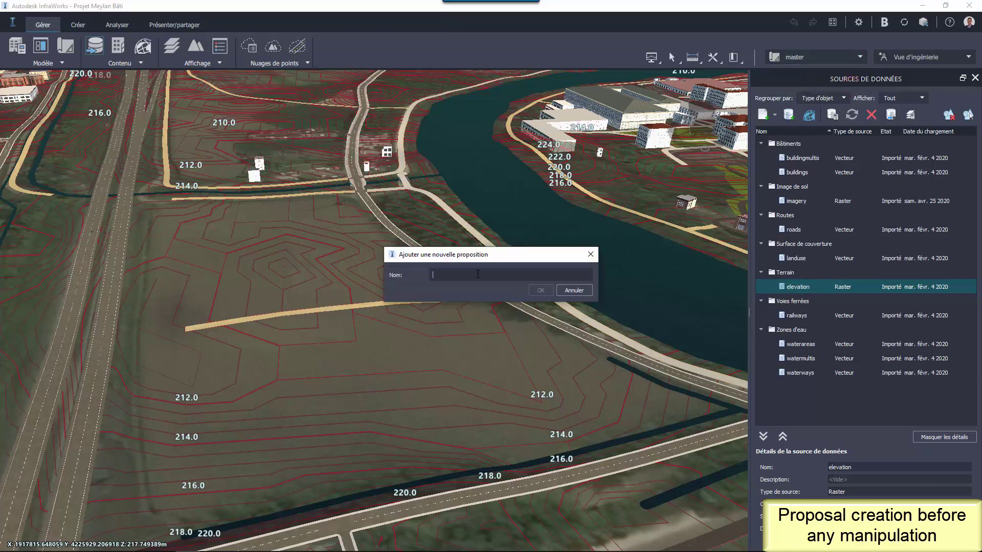
type("1_Topo_BD_ALTI_75")
left_click(538, 291)
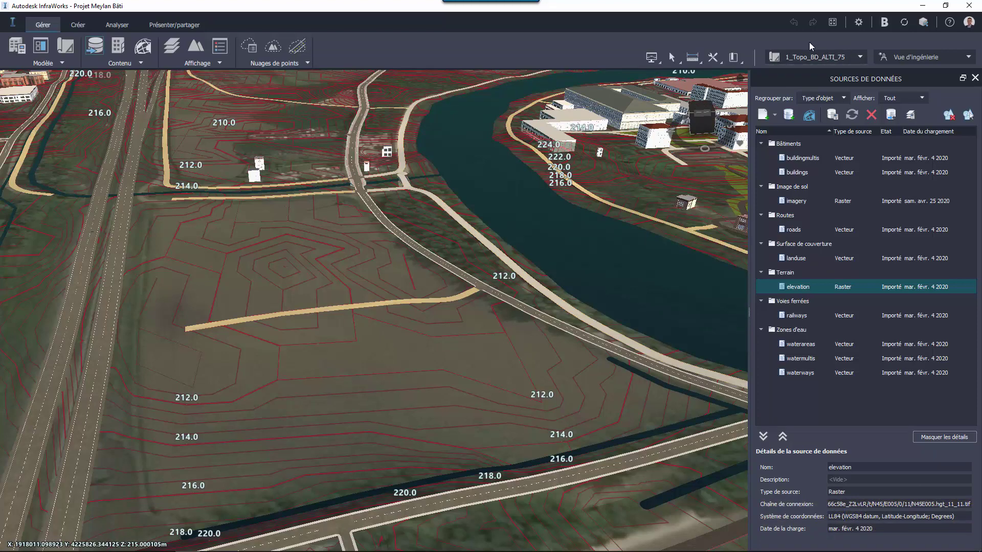
mouse_move(87, 546)
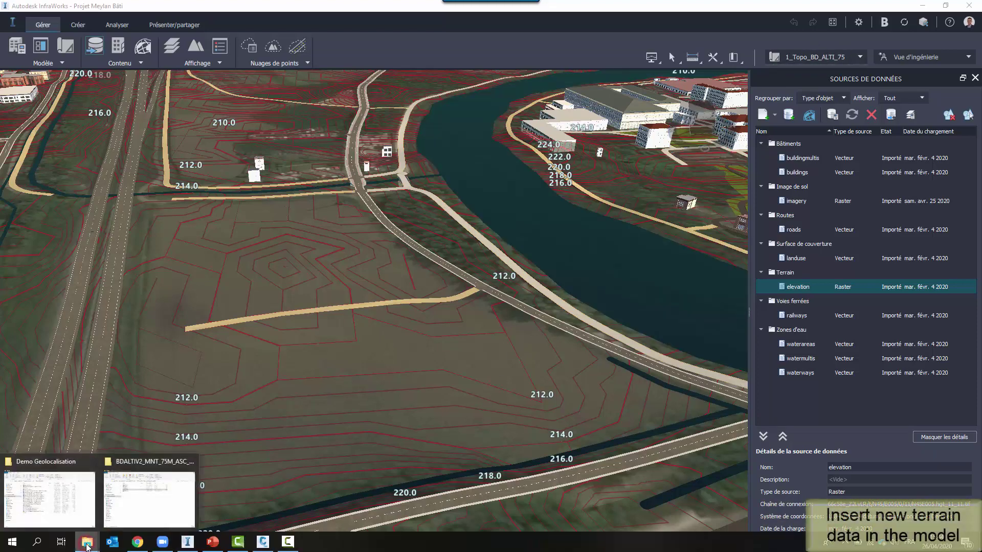
left_click(149, 499)
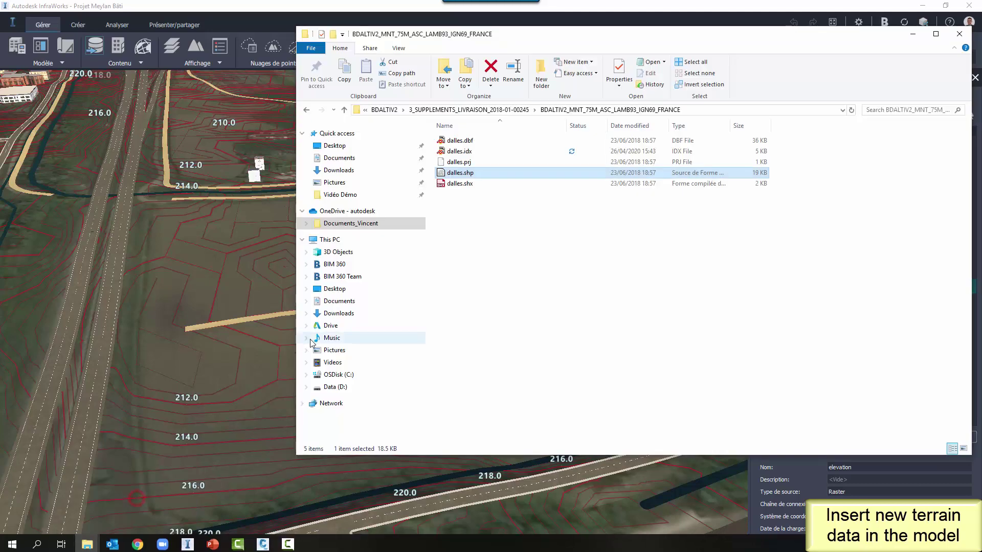
left_click(409, 109)
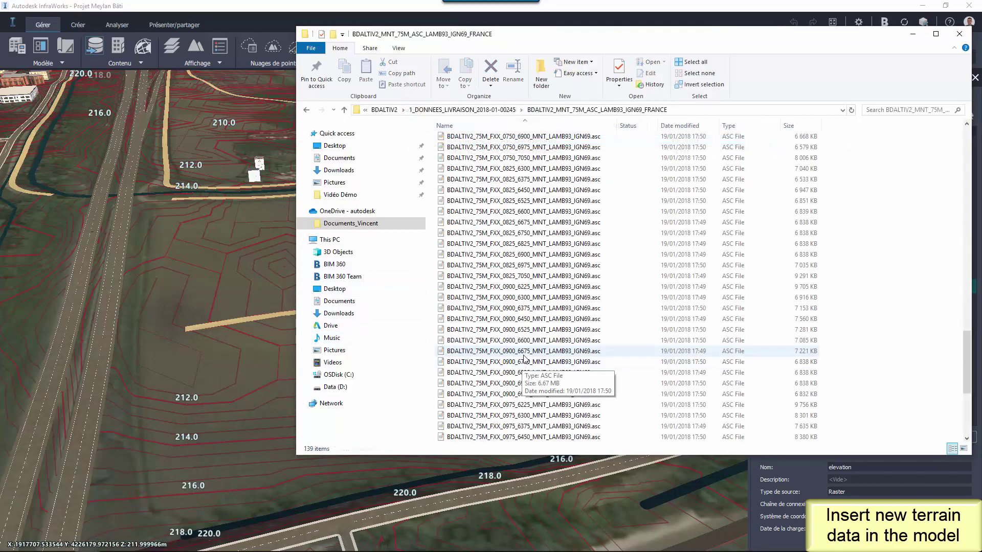
left_click(515, 330)
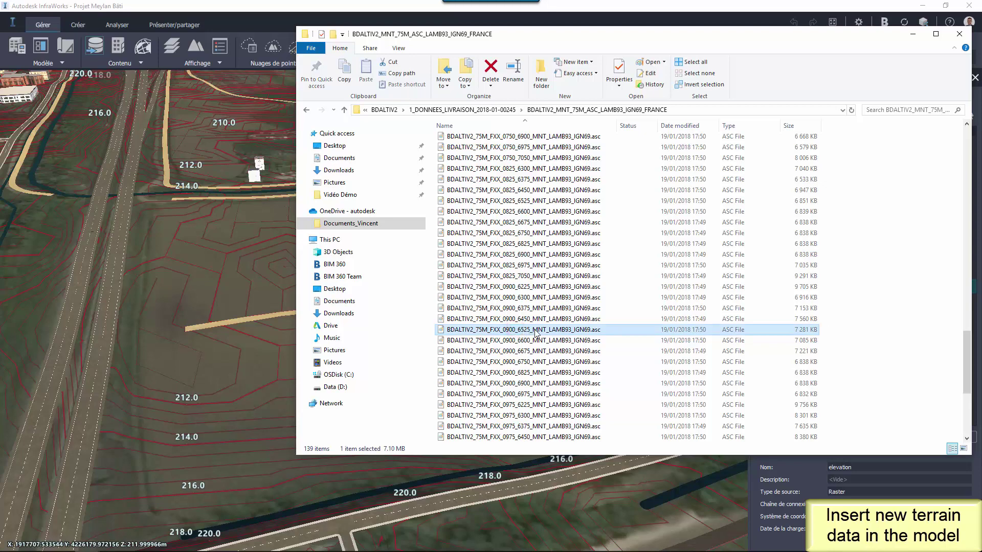
left_click_drag(520, 332, 254, 367)
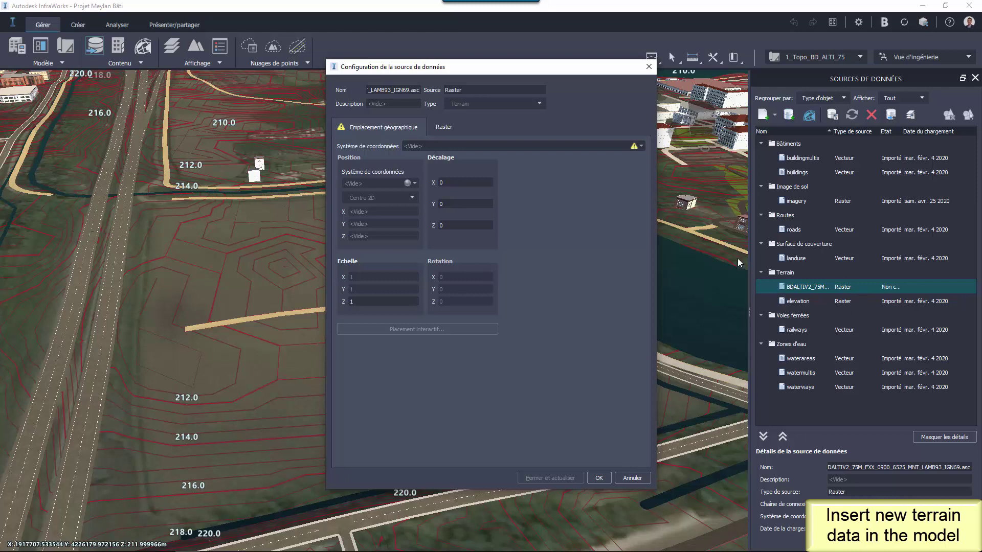
Set the new terrain source's coordinate system to Lambert93, then close its configuration and refresh the model.
left_click(641, 146)
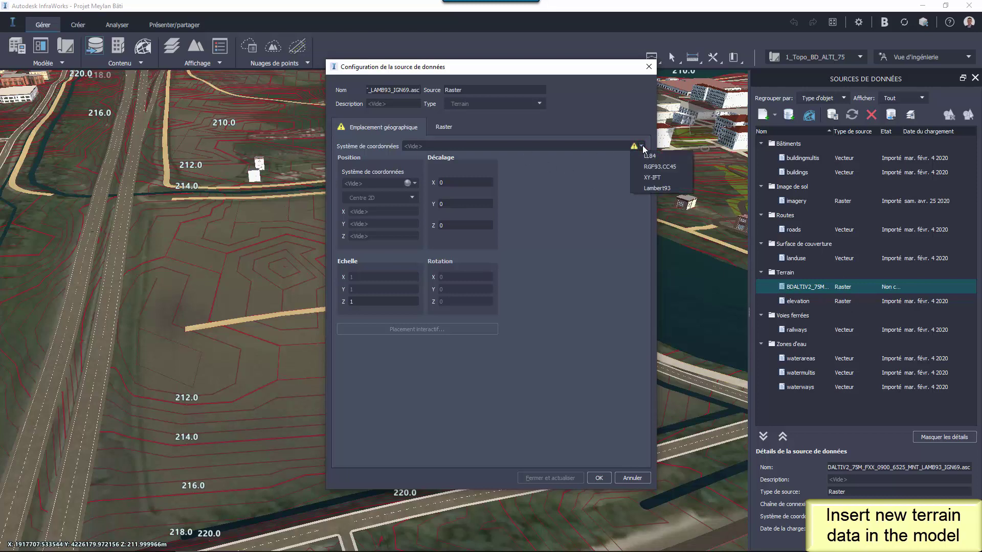
left_click(659, 188)
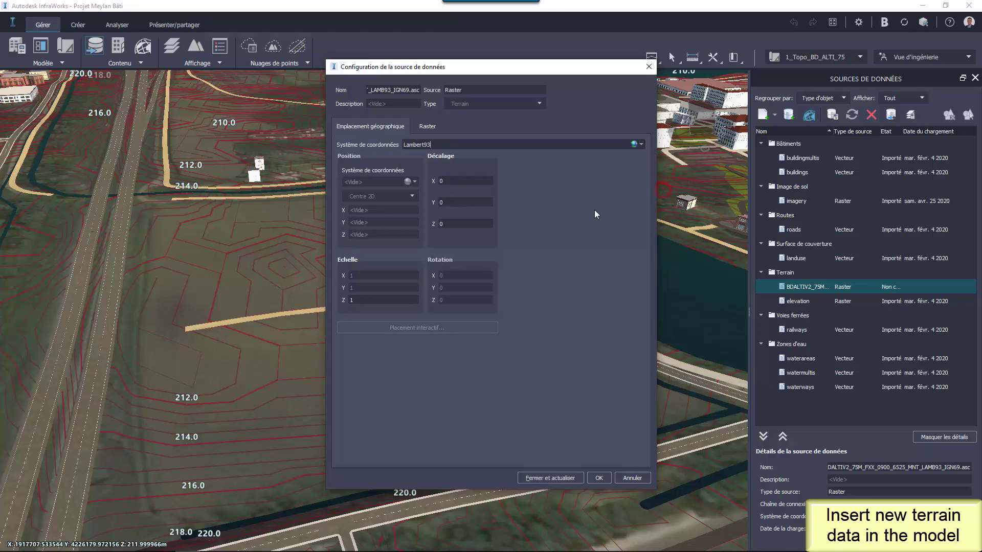
left_click(559, 478)
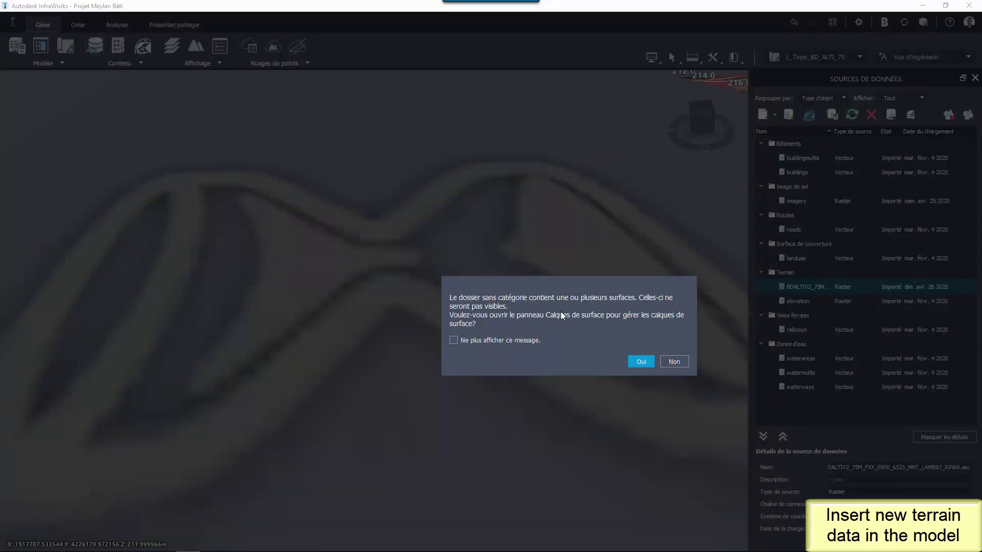
Open the surface layers and move the BDALTIV2 terrain surface from Aucune catégorie into Surface de sol, above elevation.
left_click(639, 362)
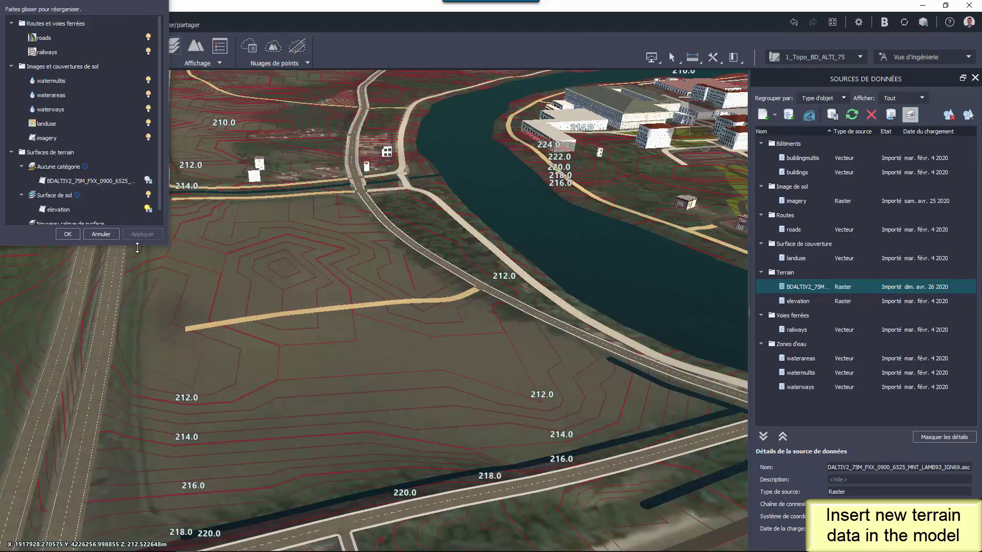
left_click_drag(137, 247, 137, 311)
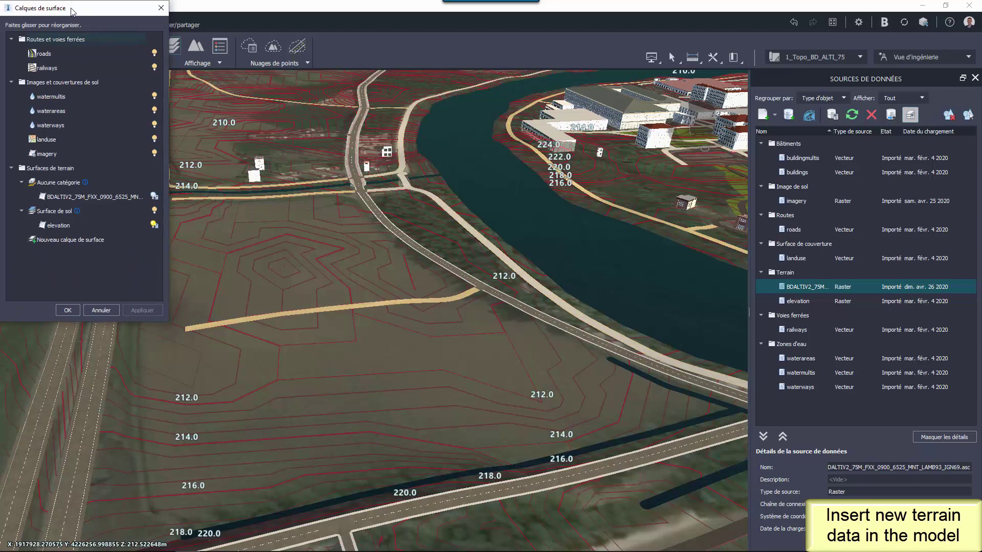
left_click_drag(97, 11, 352, 150)
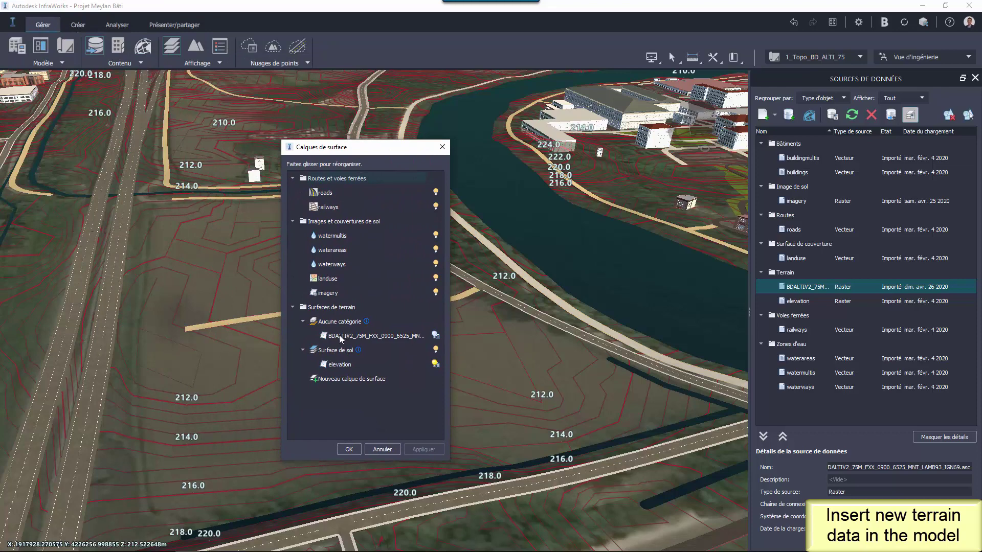
left_click(372, 337)
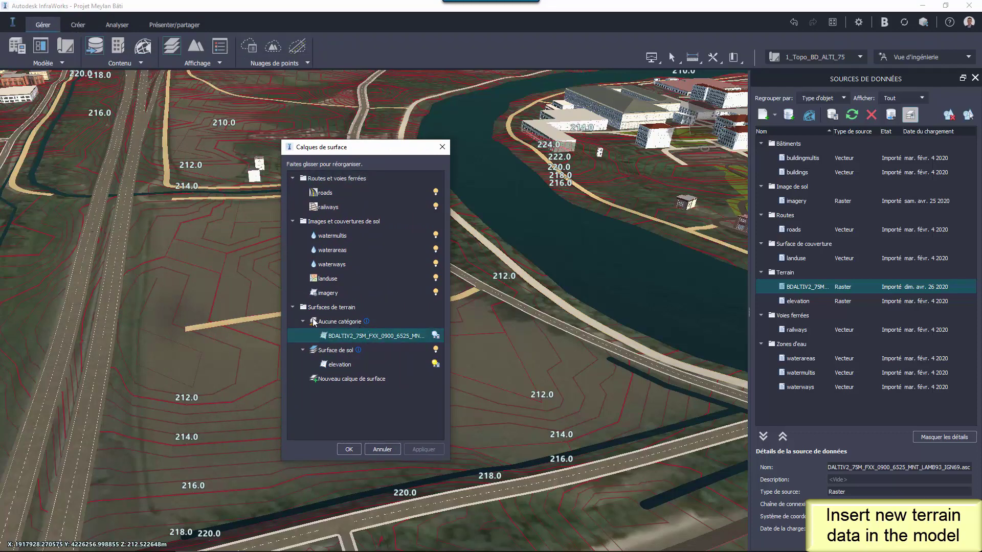
left_click_drag(343, 339, 342, 361)
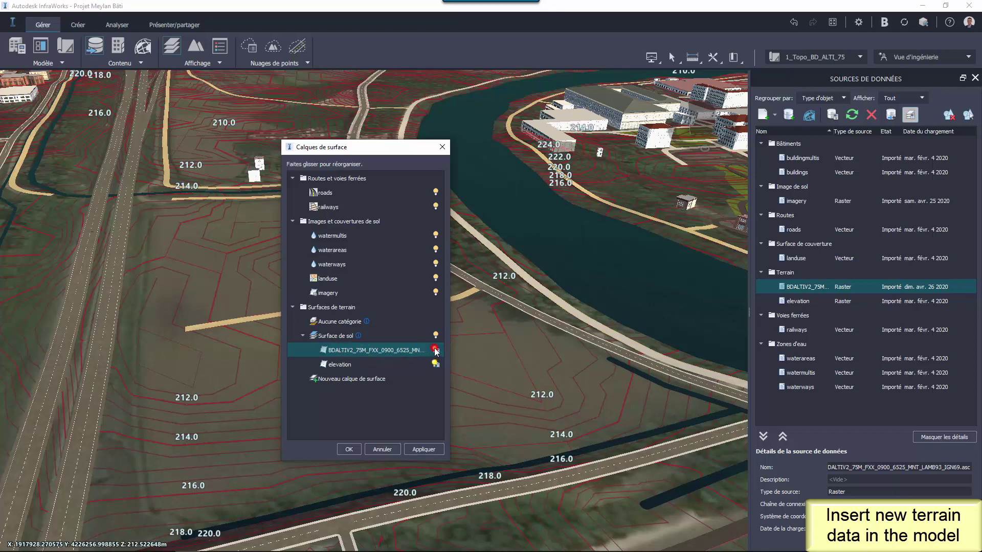
Make the BDALTIV2 surface visible, hide the elevation surface, and apply the surface layer changes.
left_click(344, 366)
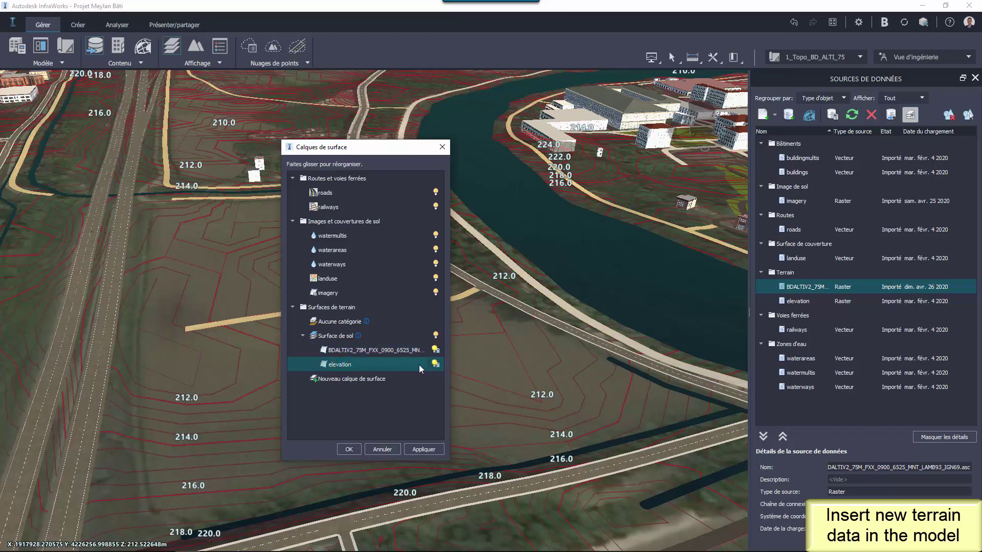
left_click(424, 450)
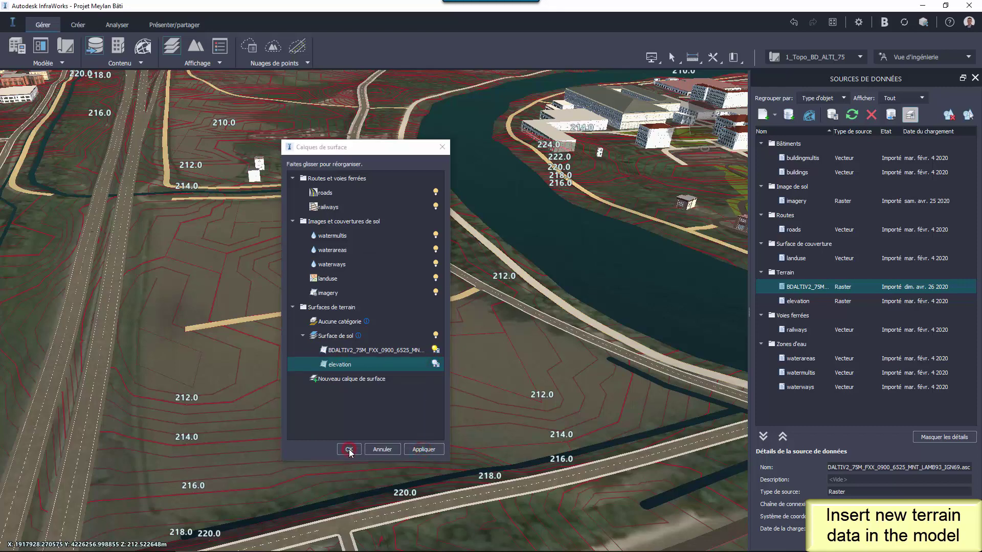
left_click(348, 449)
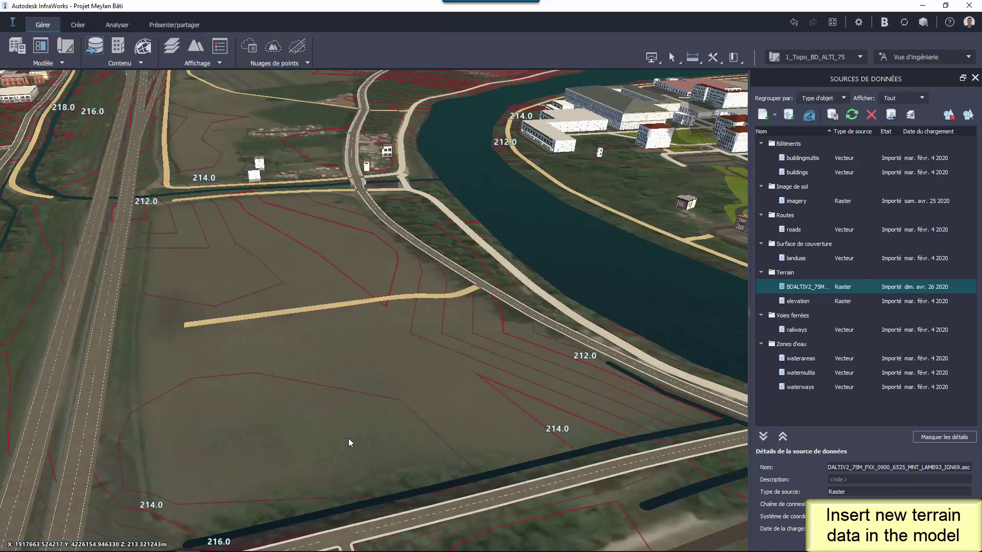
Examine the imported terrain and its contours around the field, highway and river from several distances and angles.
scroll(348, 439, "down", 3)
left_click_drag(359, 442, 609, 393)
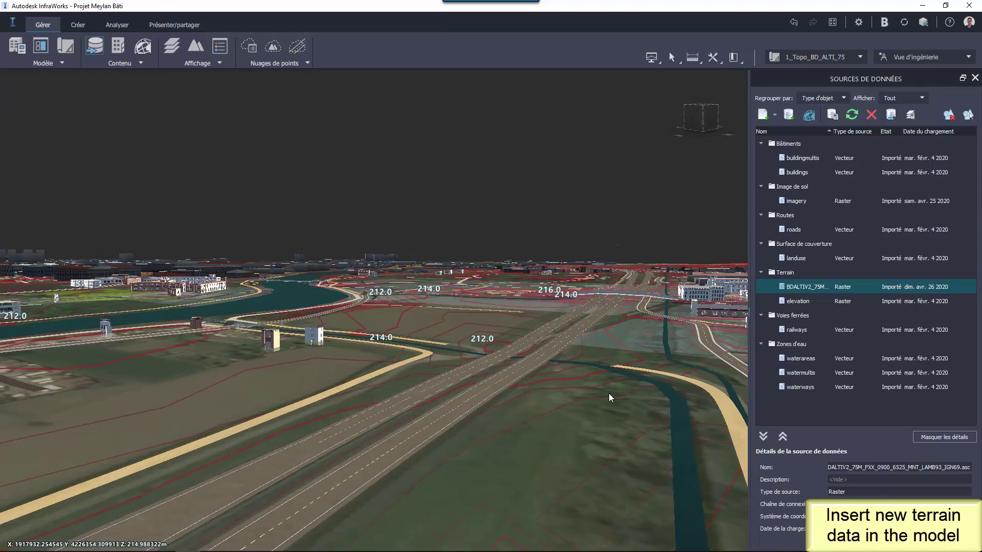
left_click_drag(436, 388, 477, 379)
scroll(440, 358, "up", 3)
scroll(440, 352, "up", 2)
scroll(335, 268, "up", 6)
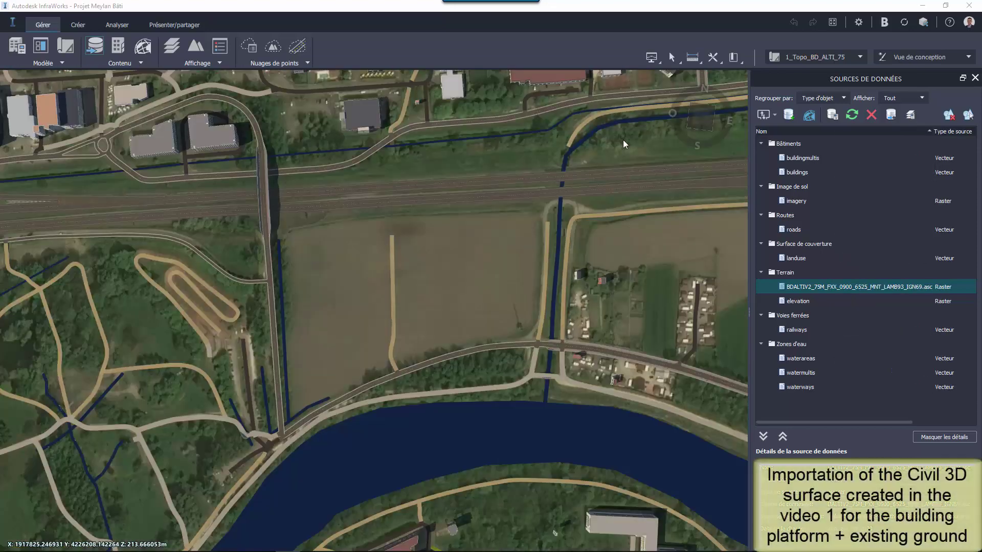
Add a new proposal named 2_Plateforme_C3D to the model.
left_click(858, 59)
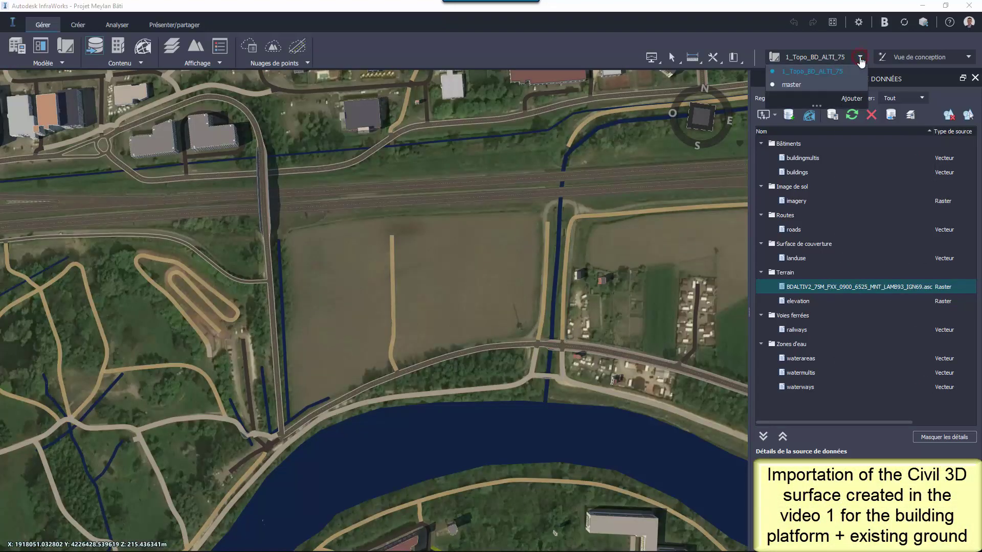
left_click(852, 99)
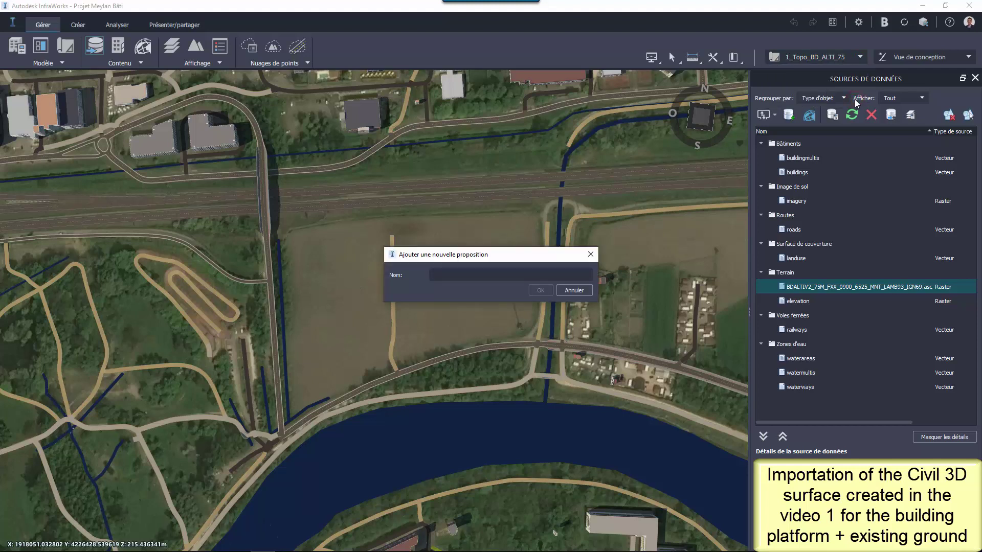
type("2_Plateforme_C3D")
left_click(542, 290)
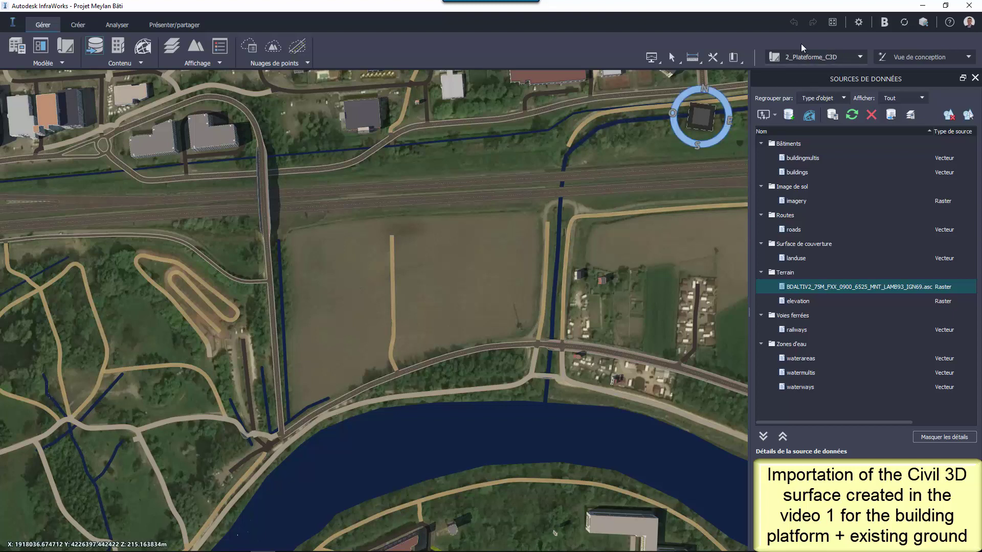
Switch the model display to Vue d'ingénierie around the field beside the bridge road.
left_click(923, 58)
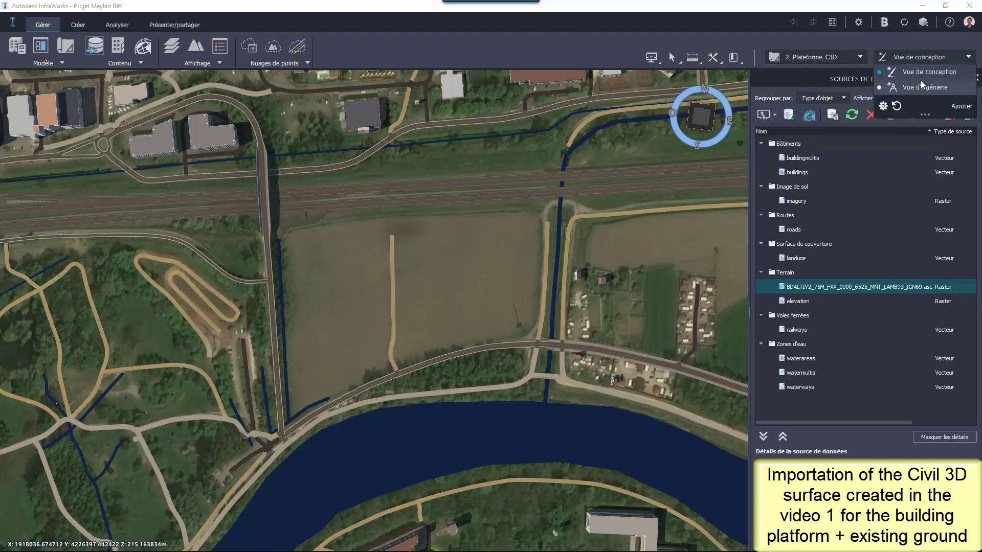
left_click(924, 88)
scroll(541, 301, "up", 5)
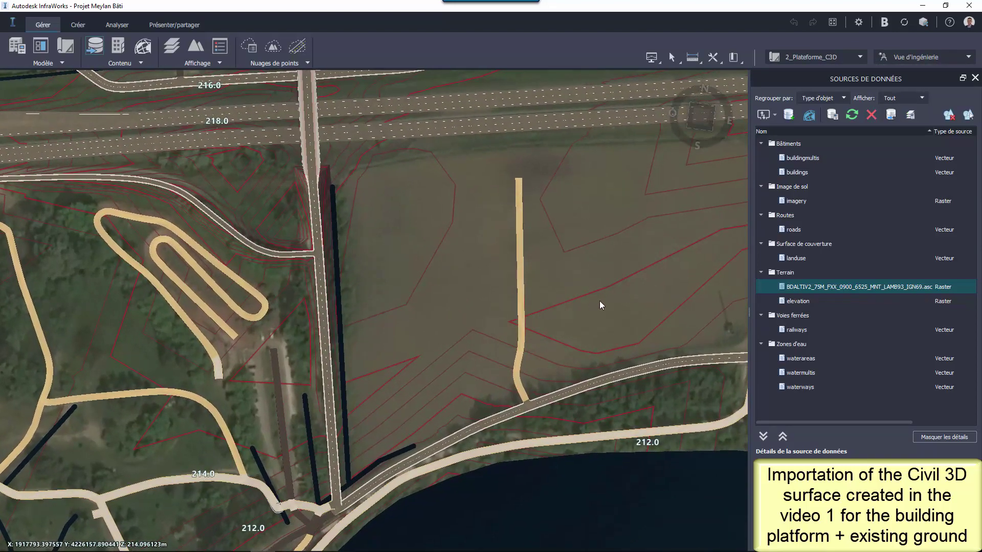
middle_click_drag(599, 301, 596, 310)
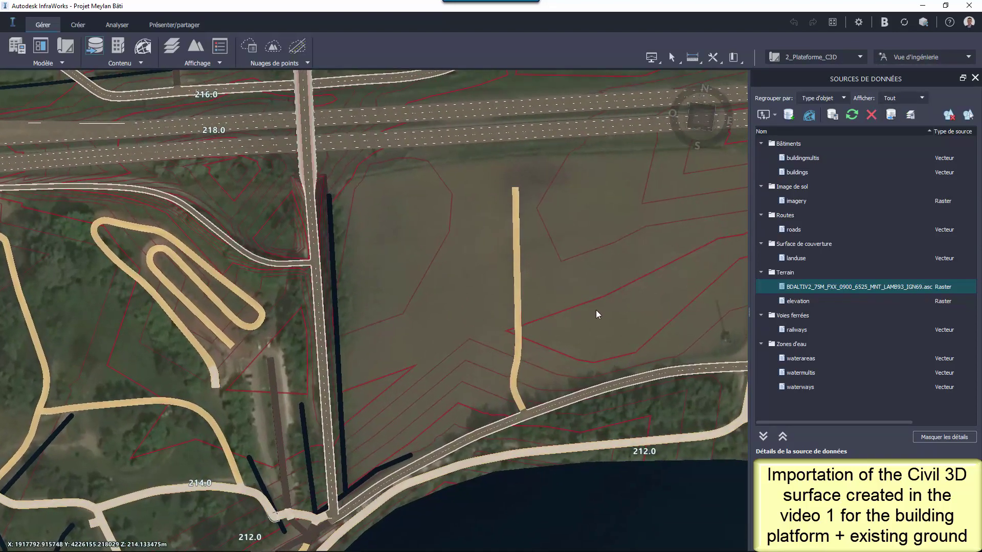
Start importing an Autodesk Civil 3D DWG and browse BIM 360 to Autodesk EMEA TS, Village BIM 2020, Fichiers de projet, 14-Infra, Projet Lycée Meylan.
left_click(775, 116)
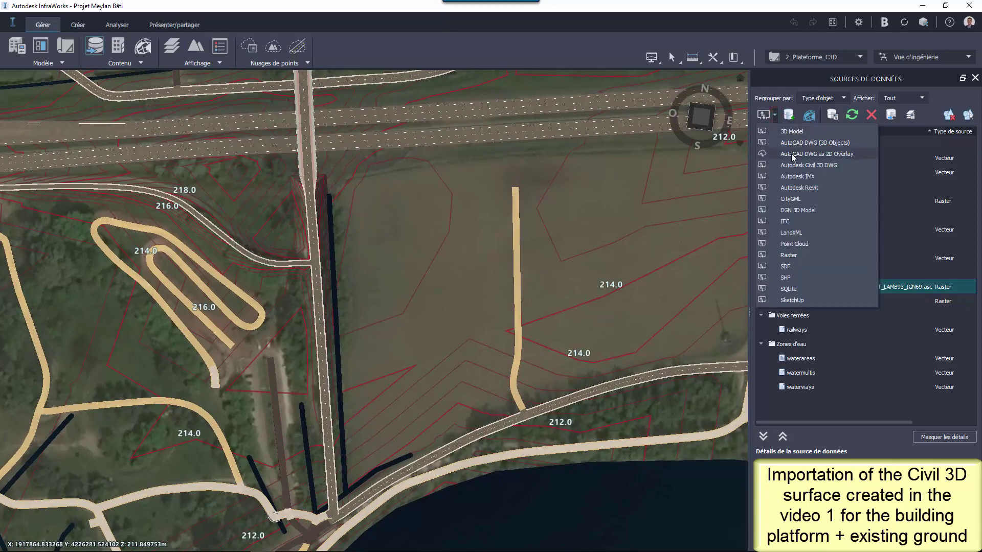
left_click(830, 165)
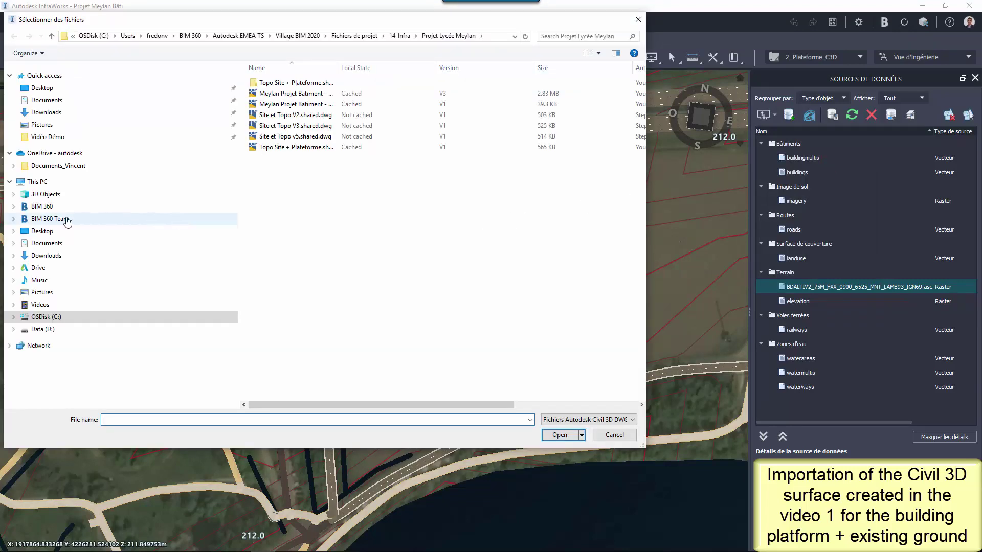
left_click(46, 206)
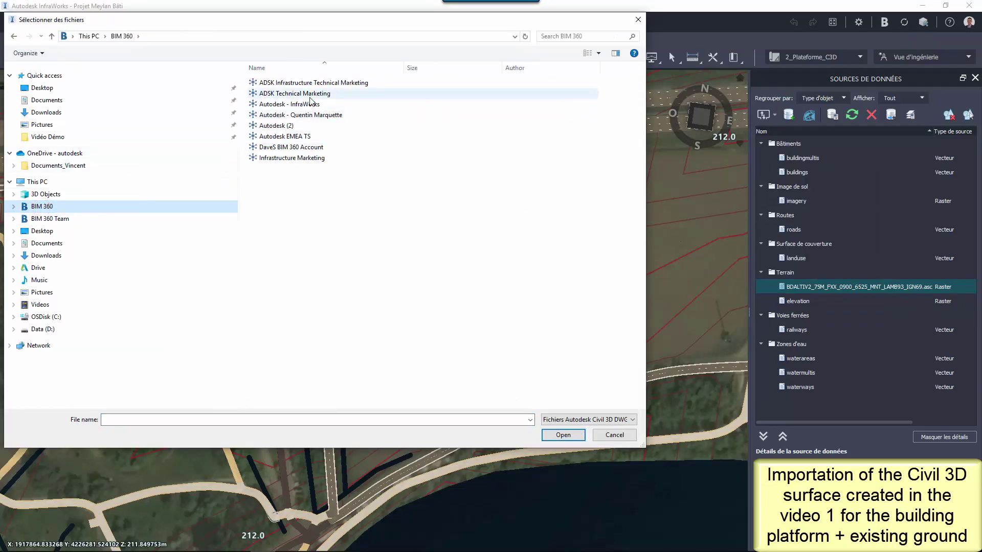
double_click(286, 136)
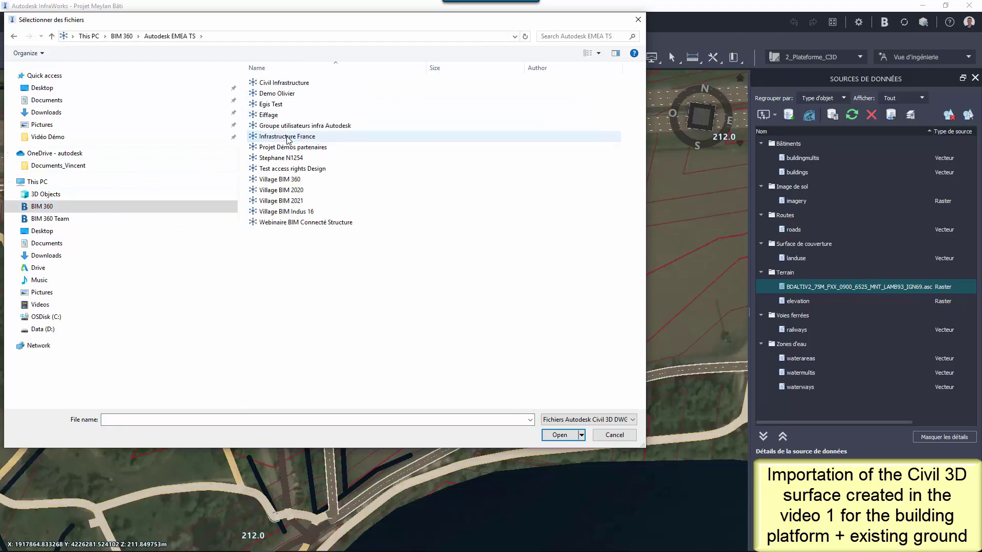
left_click(282, 191)
double_click(283, 191)
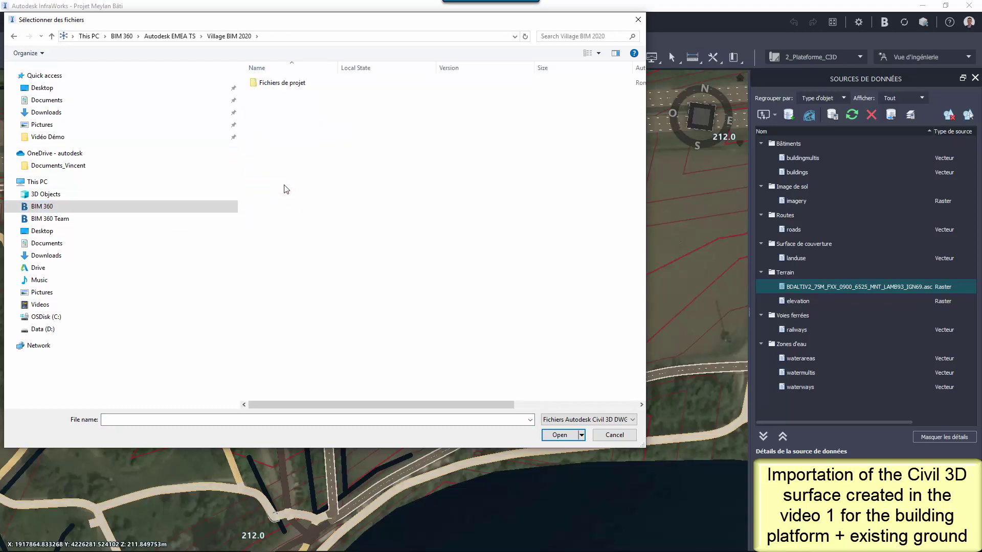
double_click(284, 82)
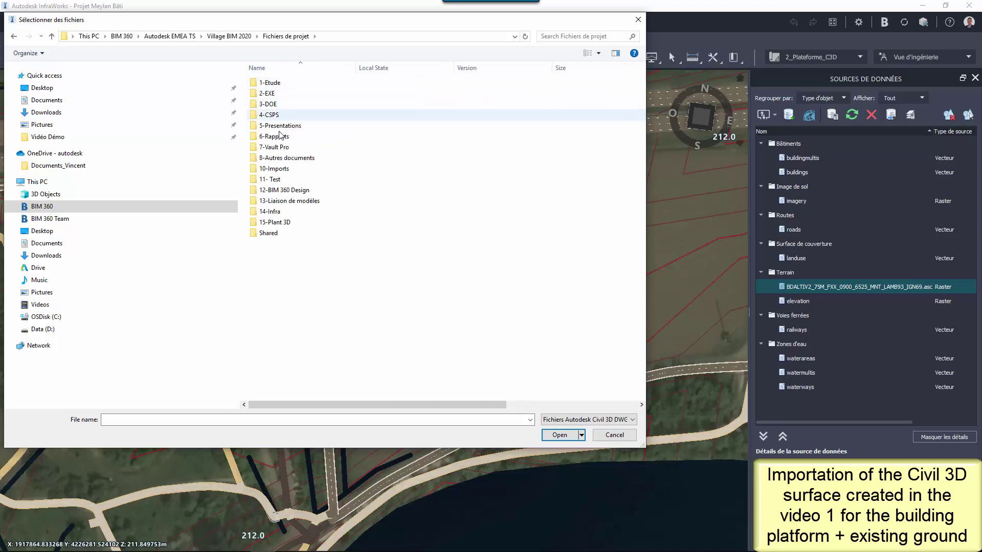
left_click(269, 211)
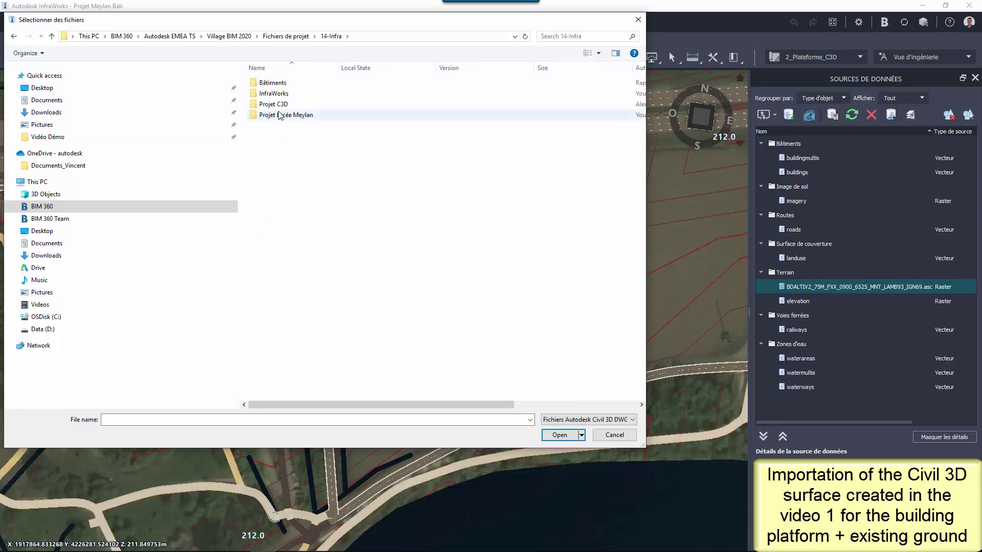
double_click(279, 117)
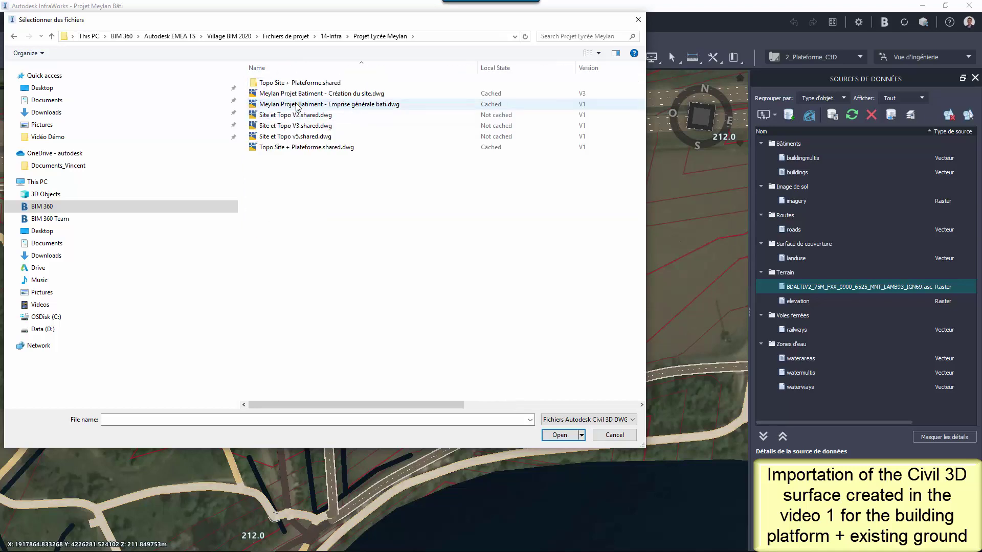
Import Meylan Projet Batiment - Création du site.dwg with only the Topo site + plateforme surface, excluding AIW_Existing_Ground and Plateforme Batiment.
left_click(328, 96)
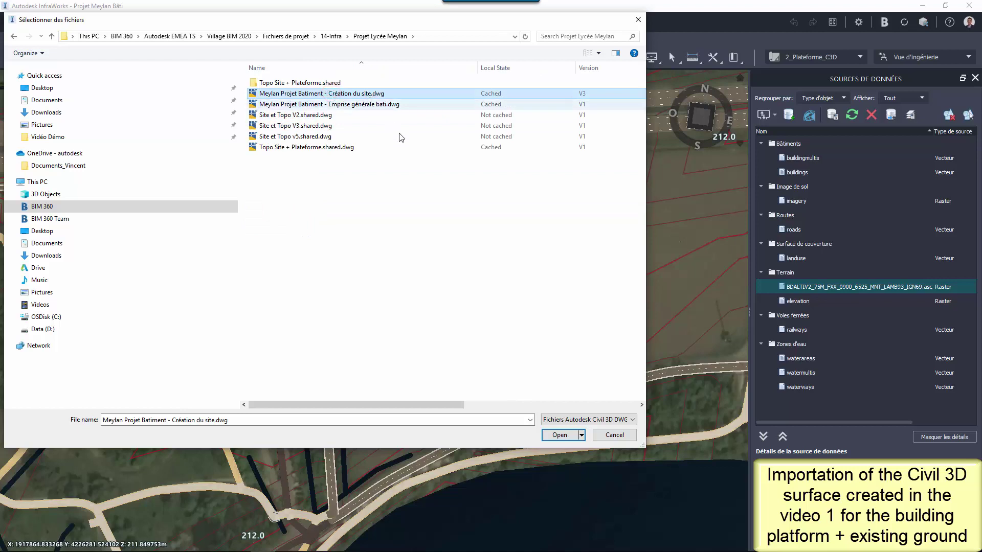
left_click(559, 434)
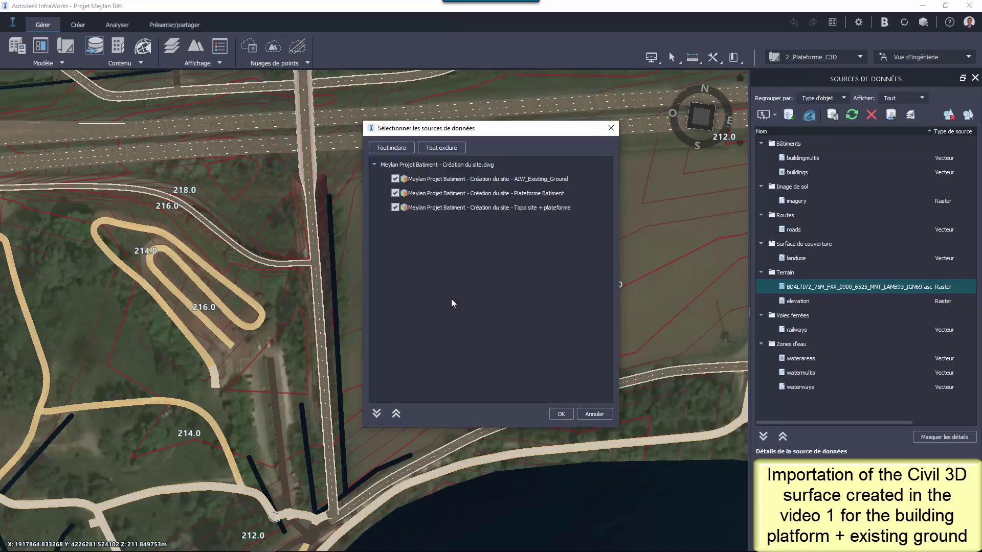
left_click(396, 179)
left_click(396, 193)
left_click(561, 413)
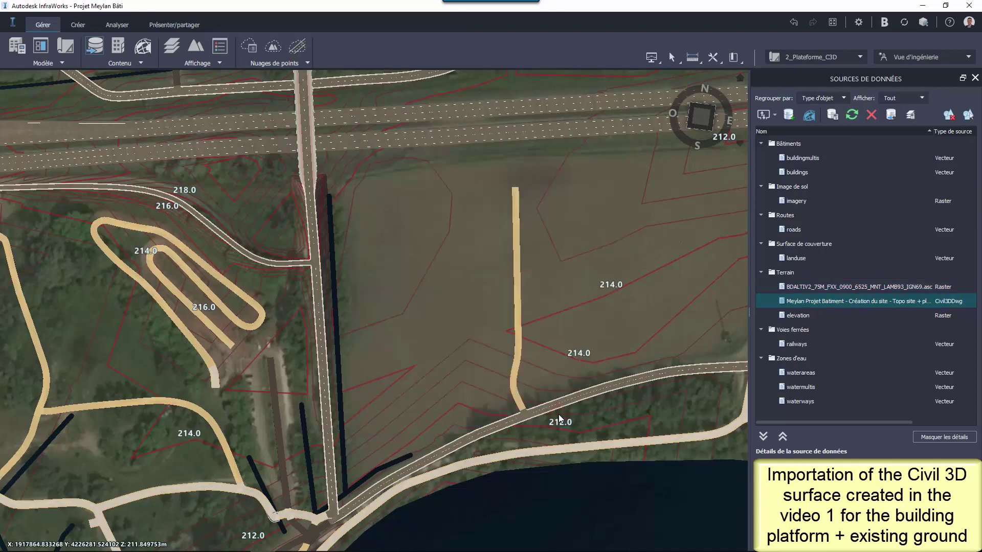
Check the imported Civil 3D source's surface options and geographic location in its configuration, then close it and refresh the model.
right_click(829, 301)
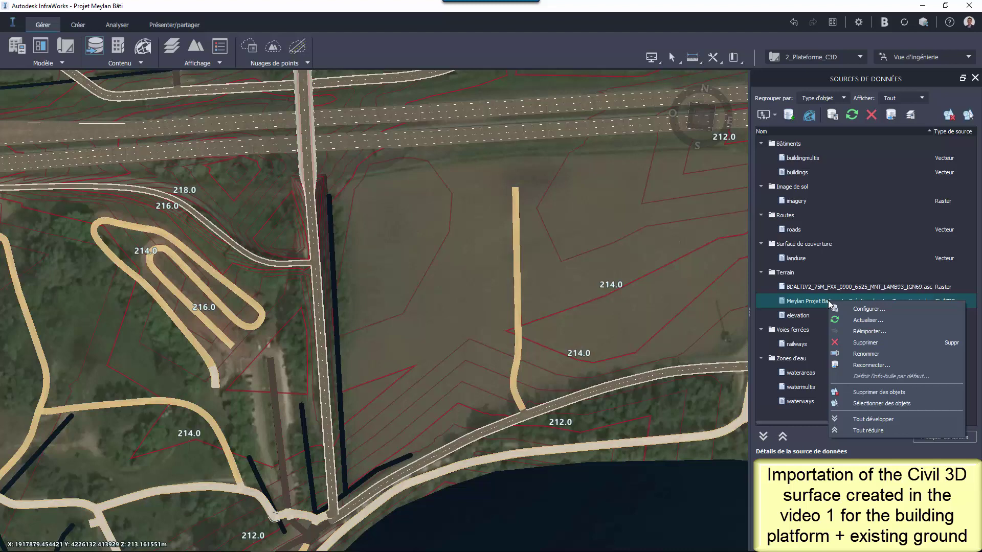
left_click(862, 309)
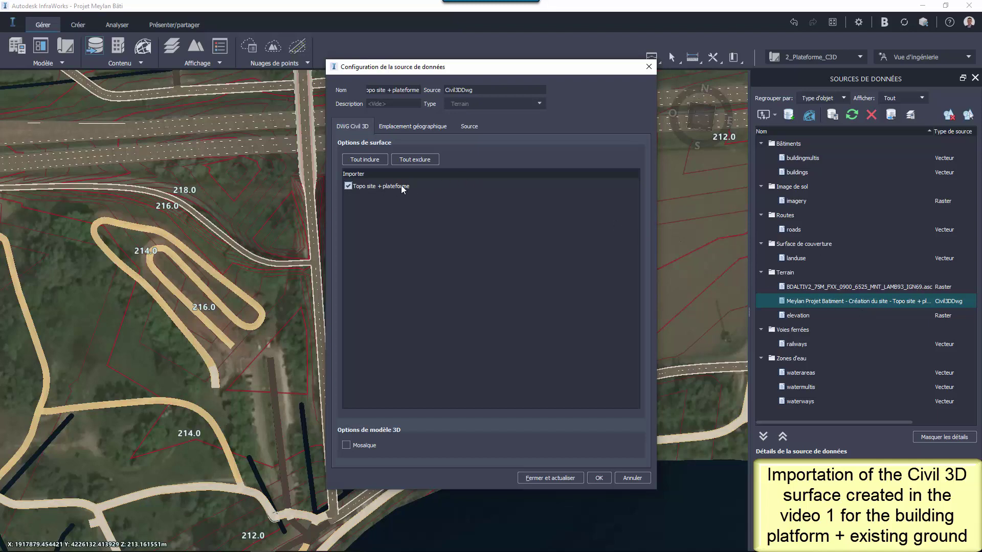
left_click(405, 128)
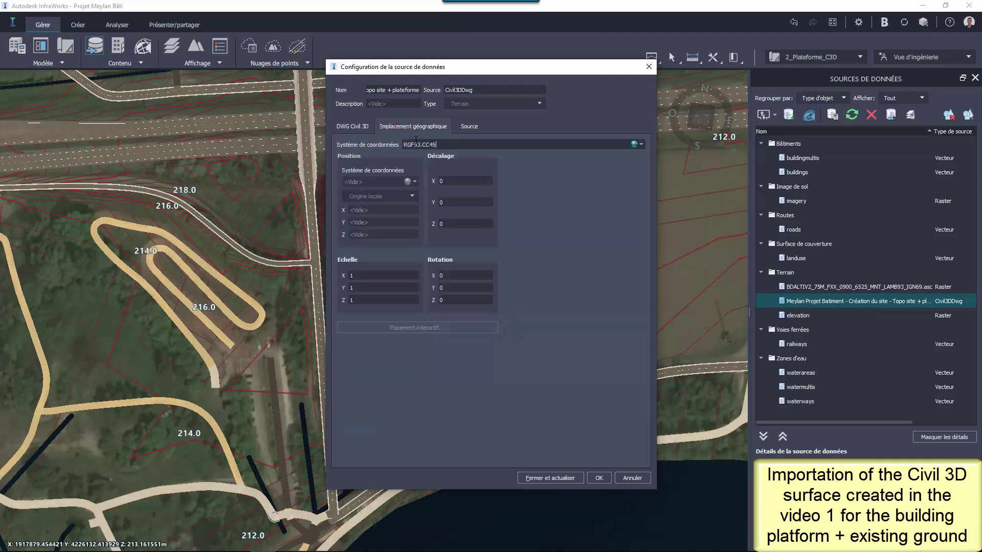
left_click(353, 127)
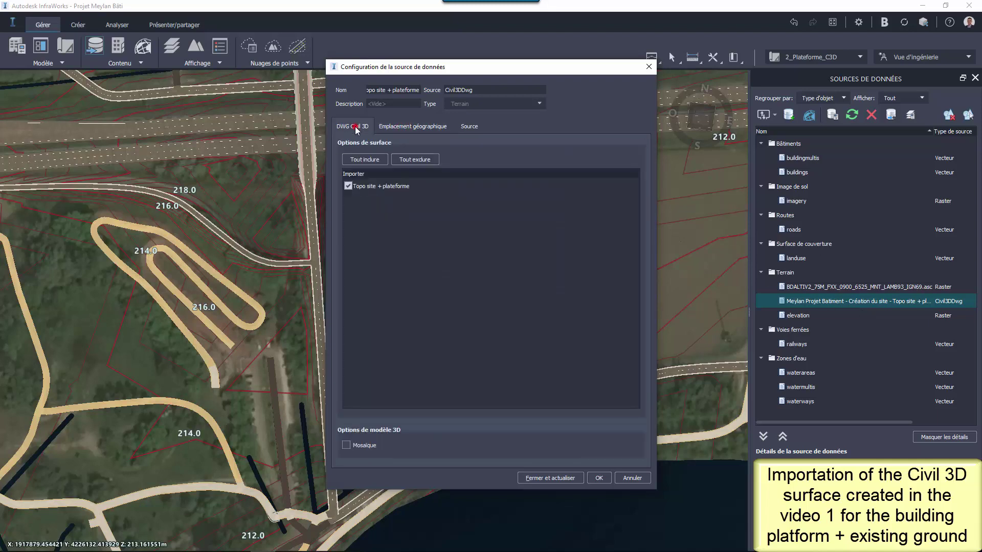
left_click(544, 477)
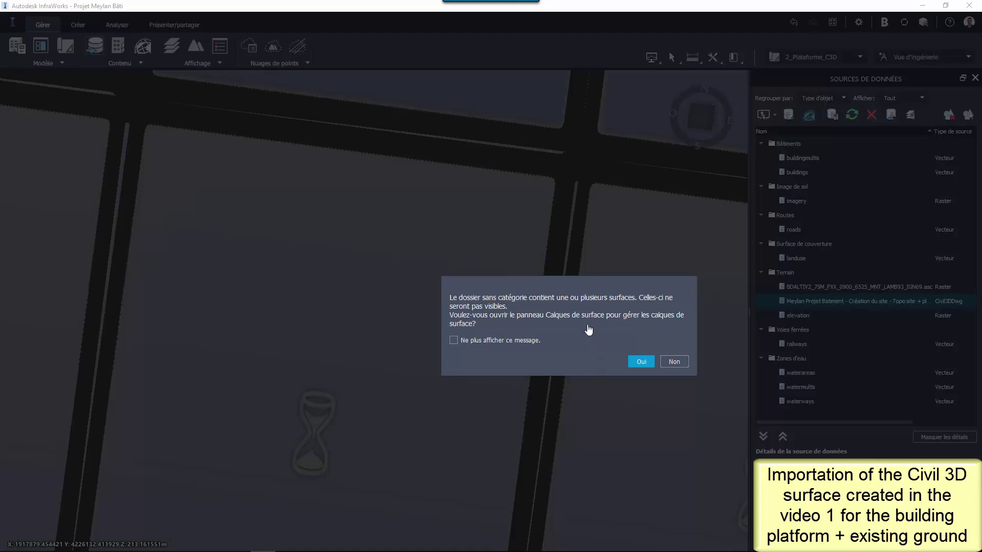
In the surface layers, move Topo site + plateforme into Surface de sol above the BDALTIV2 surface, make it visible and apply the changes.
left_click(640, 363)
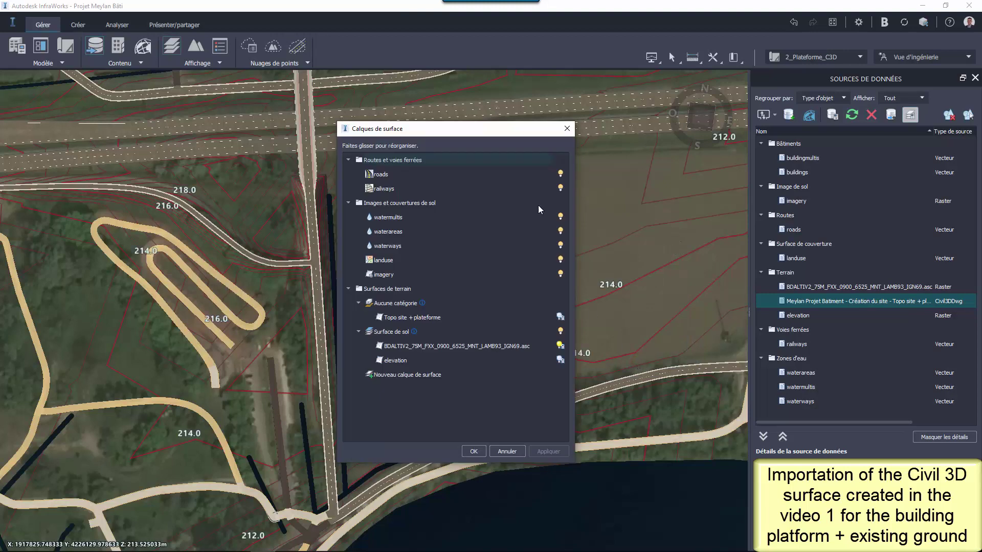
left_click_drag(520, 133, 246, 125)
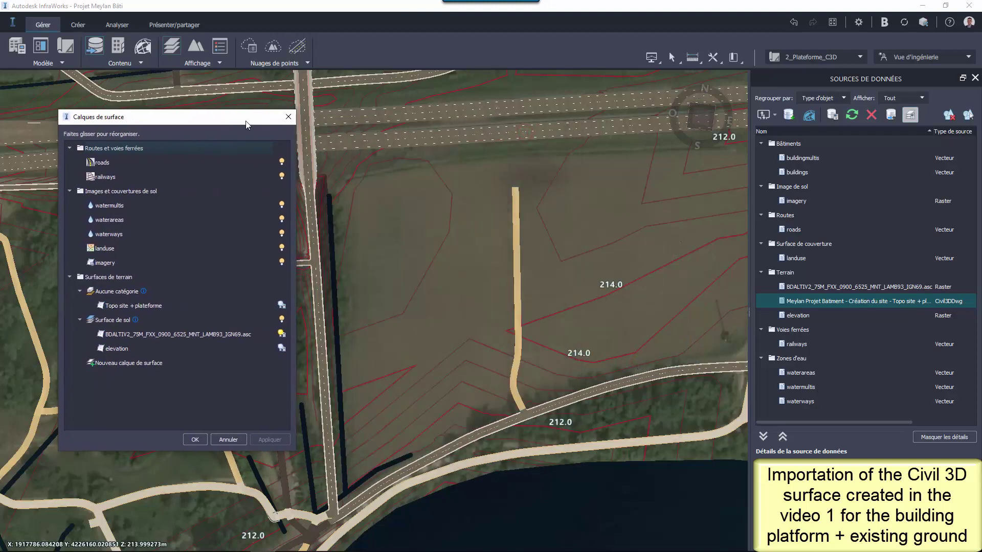
left_click(121, 306)
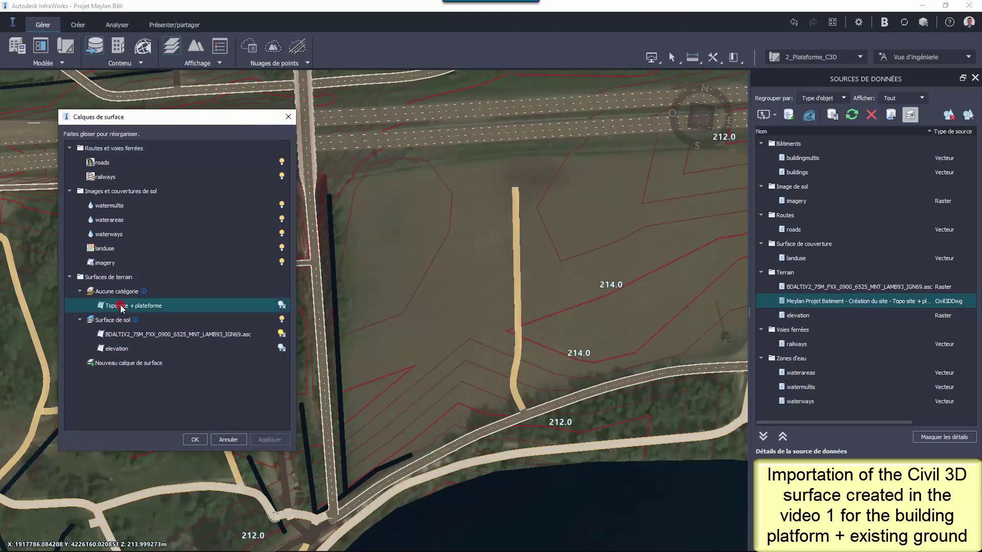
left_click_drag(117, 309, 120, 329)
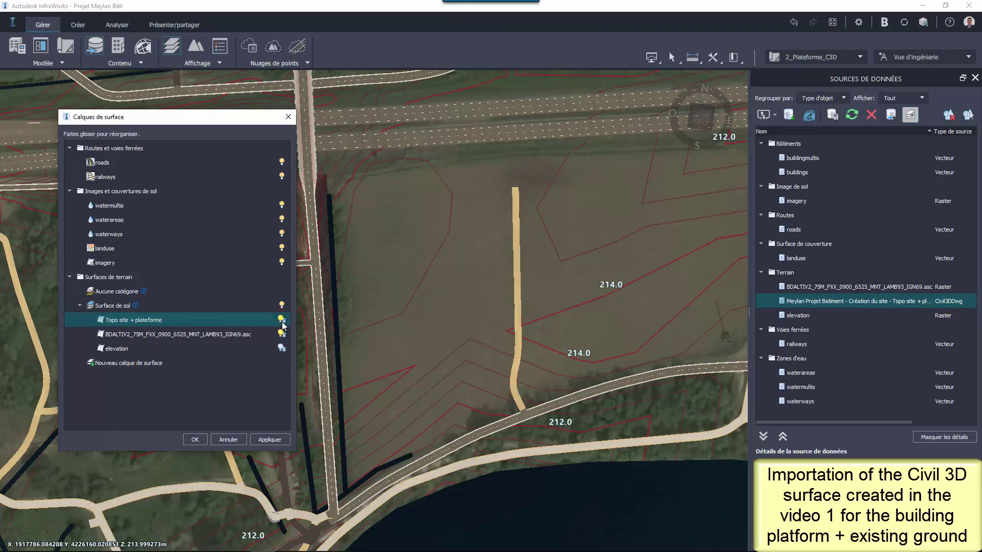
left_click(269, 441)
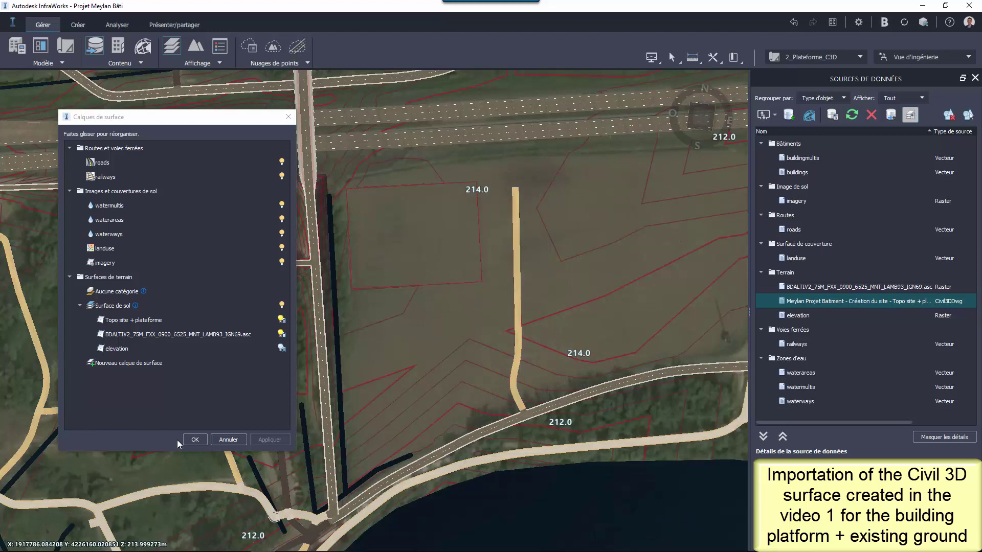
left_click(191, 441)
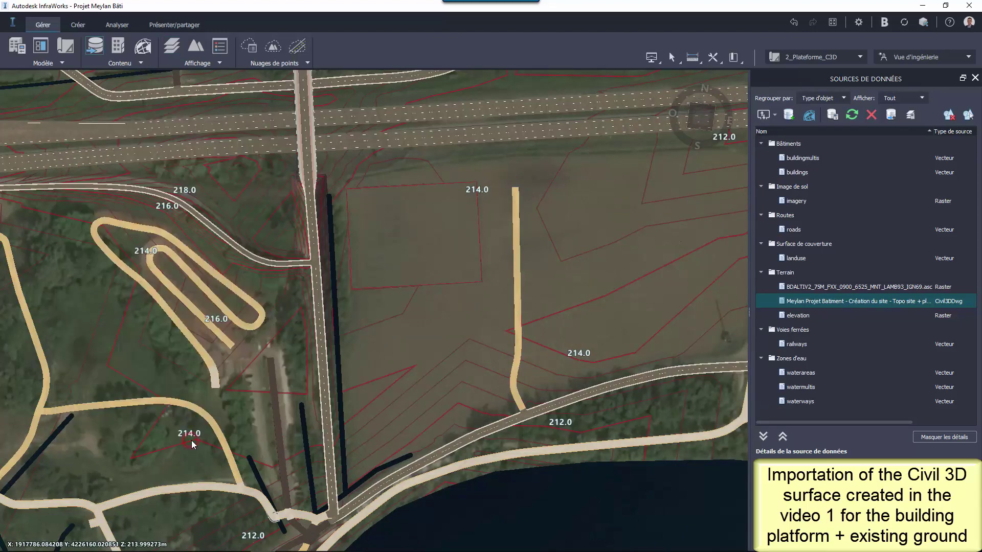
Examine the building platform and its surrounding contours in the field from several angles and from directly above.
scroll(379, 207, "up", 5)
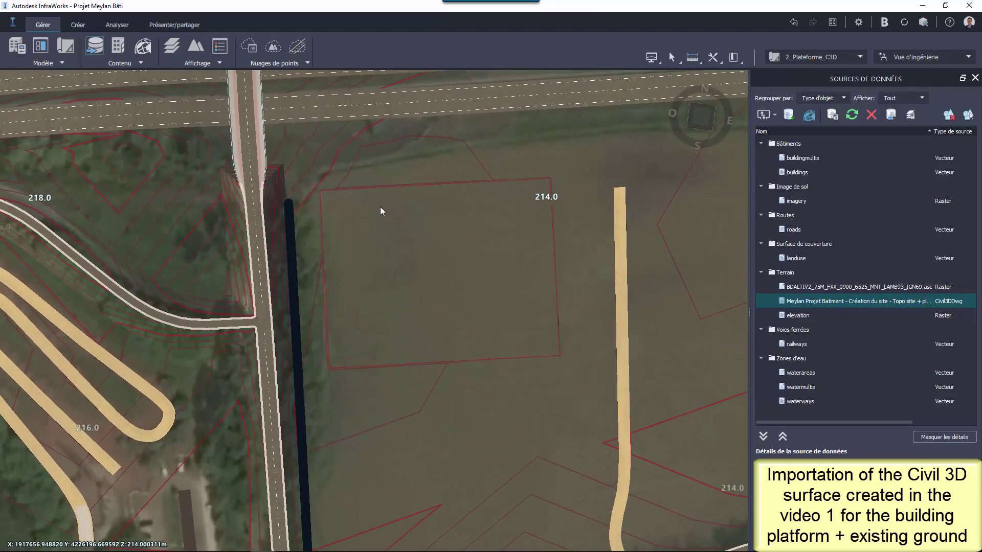
middle_click_drag(498, 462, 542, 357)
scroll(542, 352, "down", 3)
scroll(566, 357, "up", 3)
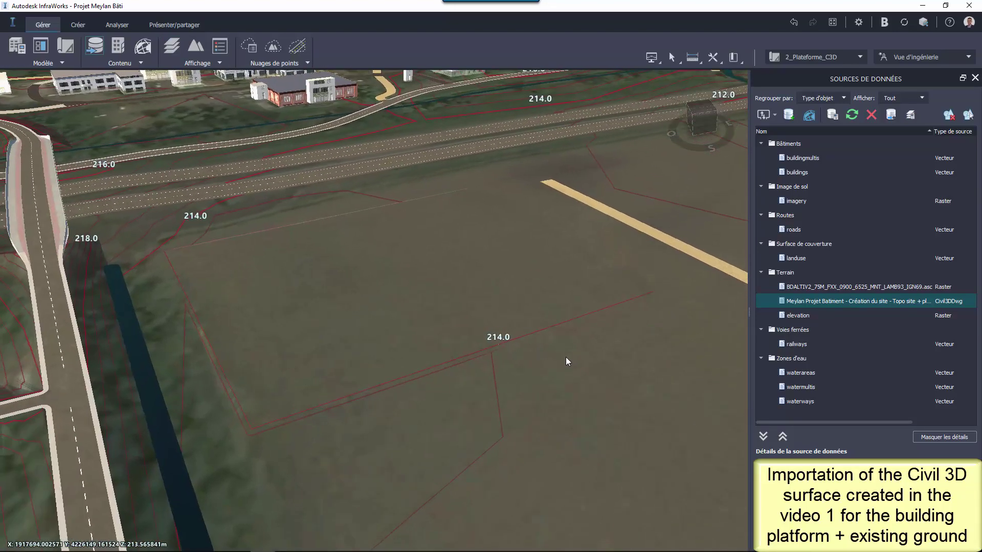
middle_click_drag(586, 419, 544, 441)
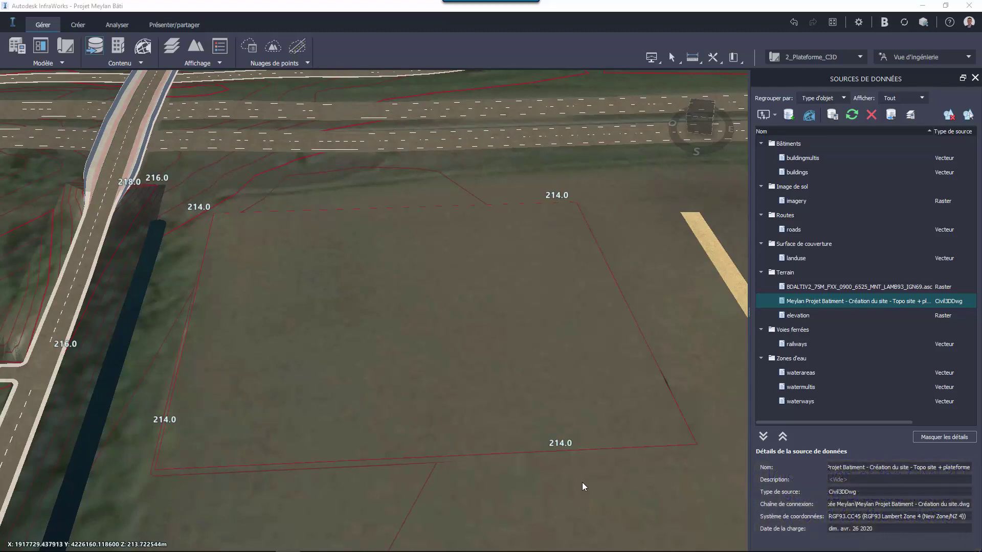
mouse_move(536, 384)
middle_mouse_down()
mouse_move(489, 443)
mouse_move(527, 450)
middle_mouse_up()
left_click(696, 119)
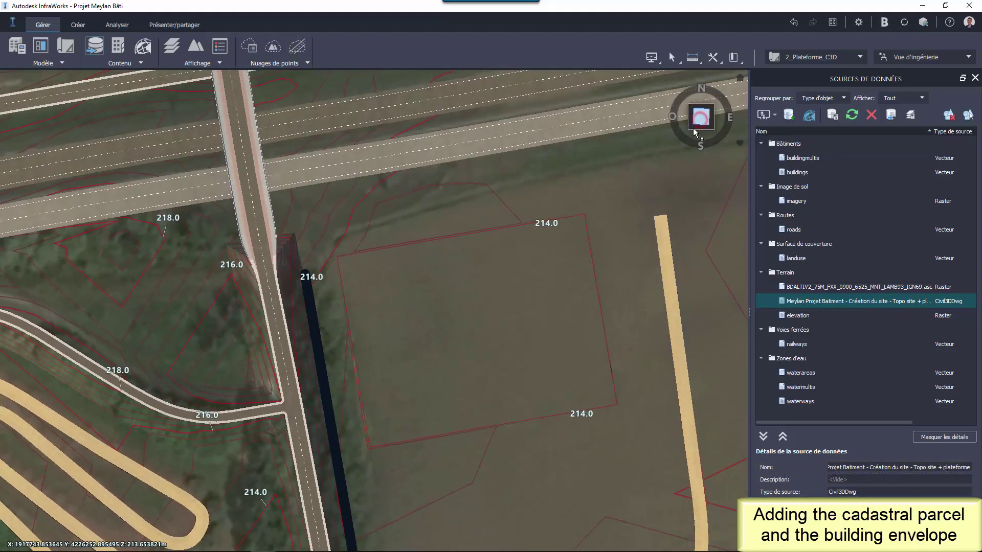
Switch the model display back to Vue de conception around the building platform.
left_click(920, 61)
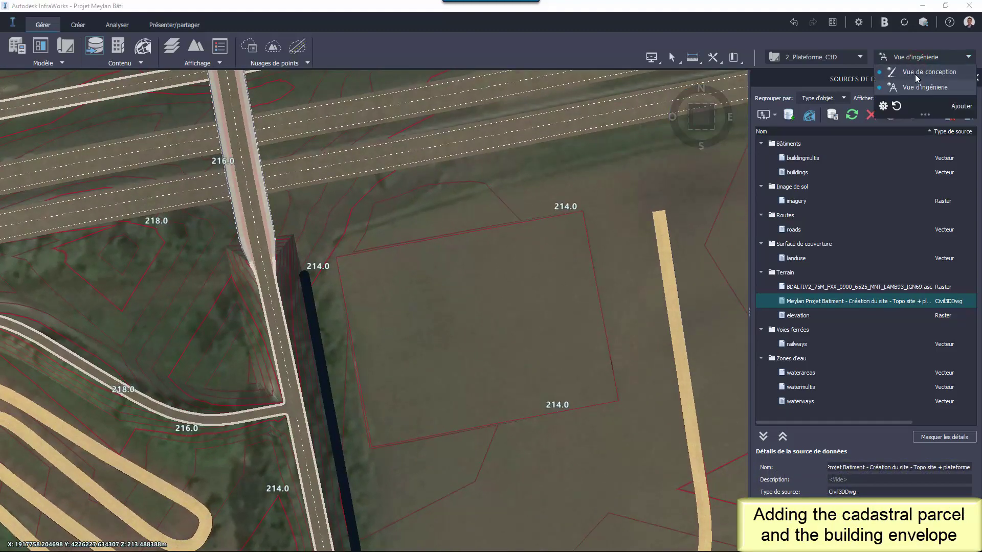
left_click(928, 72)
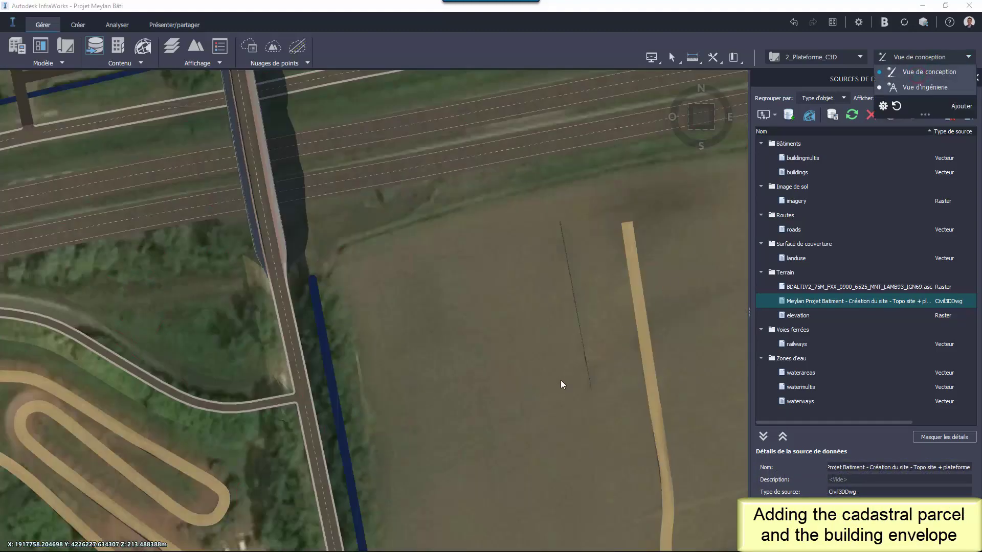
mouse_move(557, 377)
left_mouse_down()
mouse_move(516, 360)
mouse_move(566, 378)
left_mouse_up()
middle_click_drag(567, 379, 443, 292)
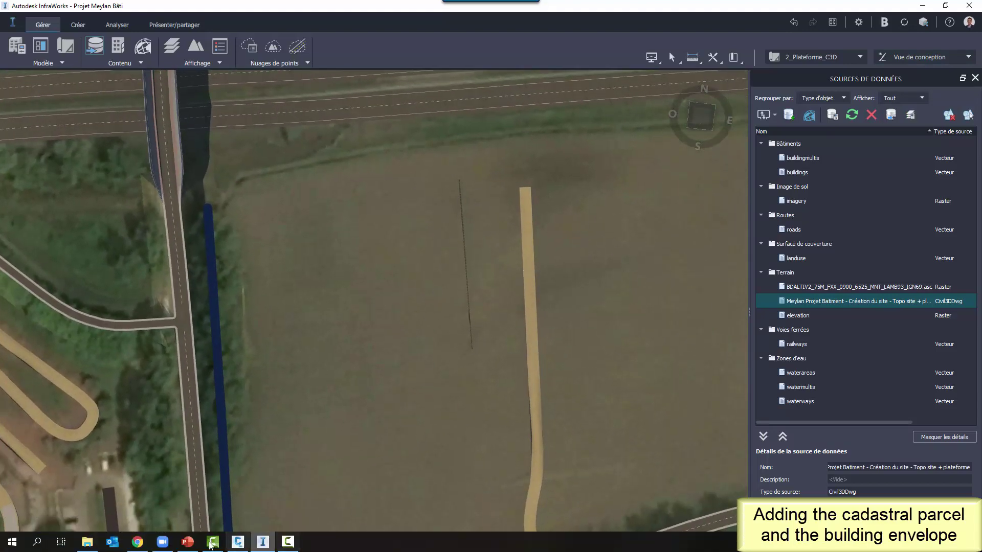
Import Parcelle Foncier.sdf from the Demo Geolocalisation folder as a data source of type Parcelles and check its geographic location.
left_click(87, 542)
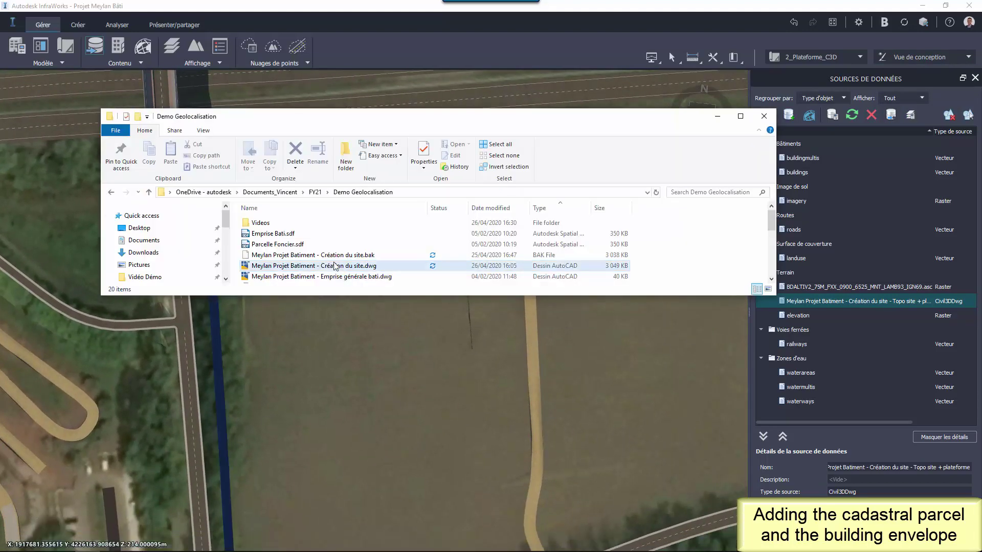
left_click_drag(269, 244, 429, 409)
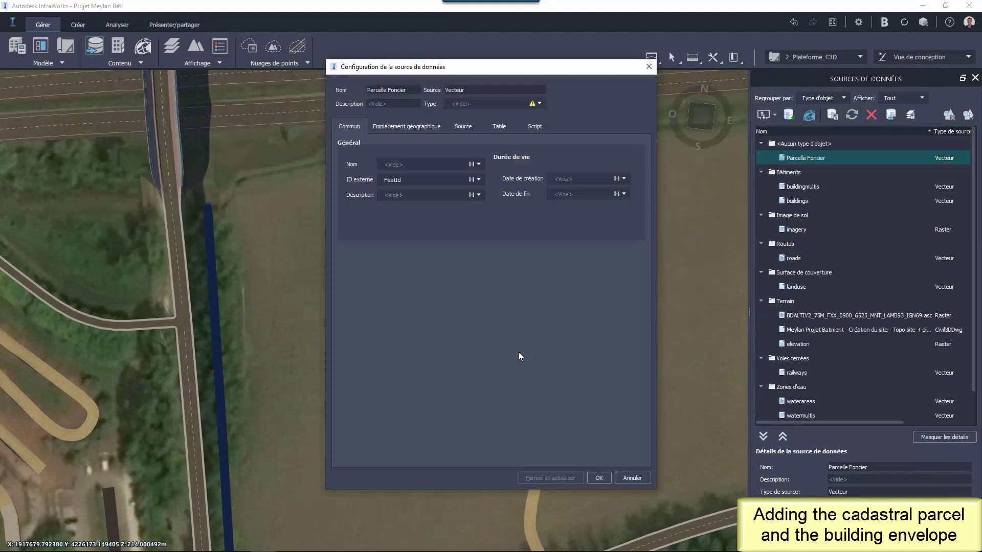
left_click(540, 103)
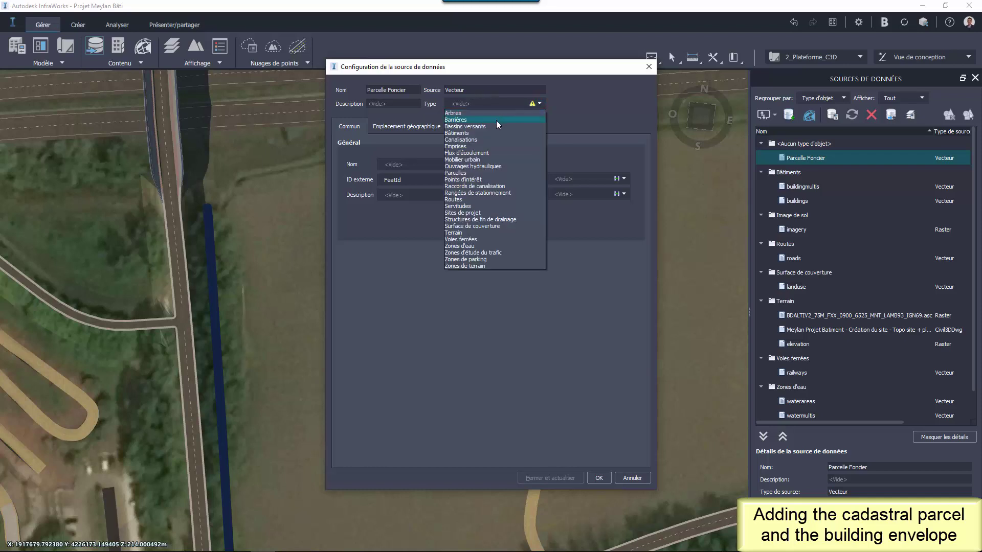
left_click(457, 172)
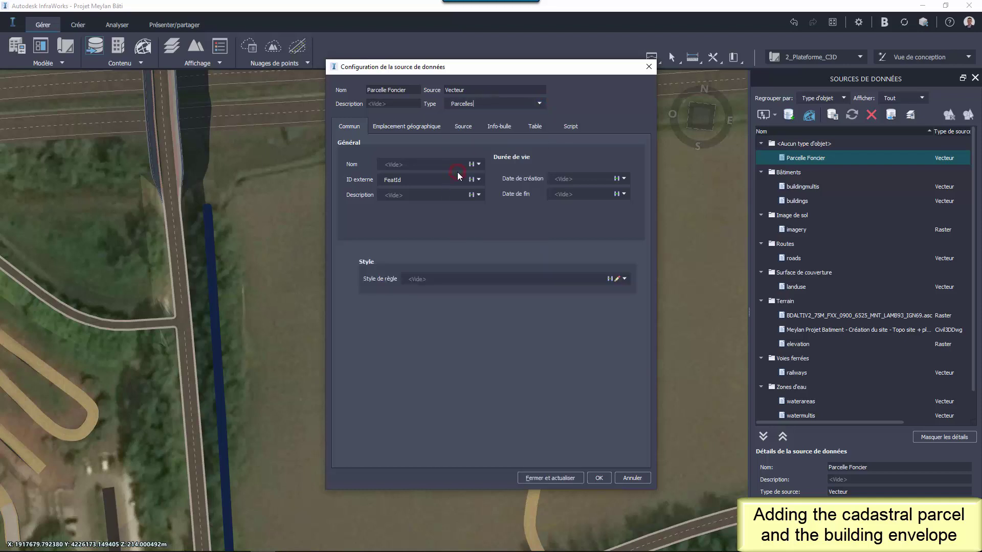
left_click(413, 127)
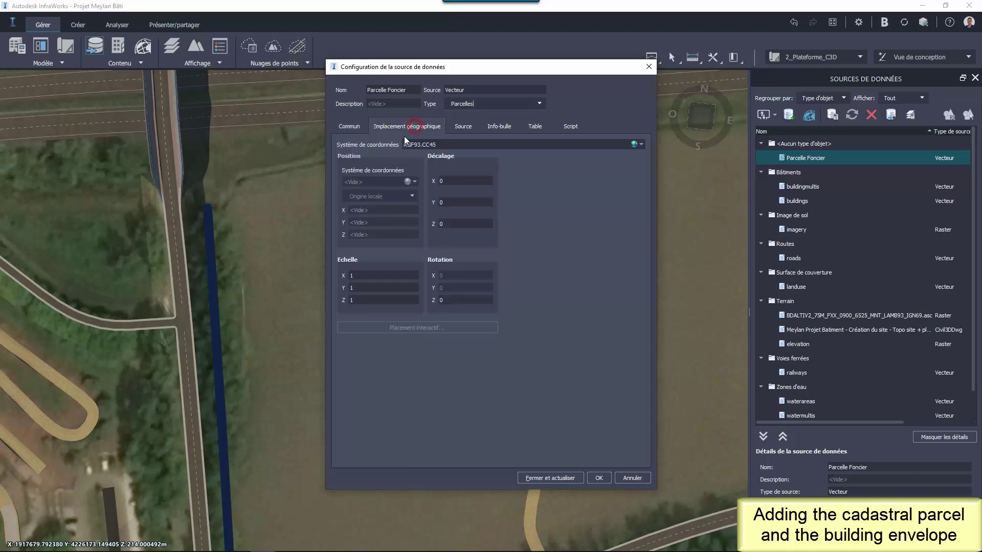
left_click(352, 129)
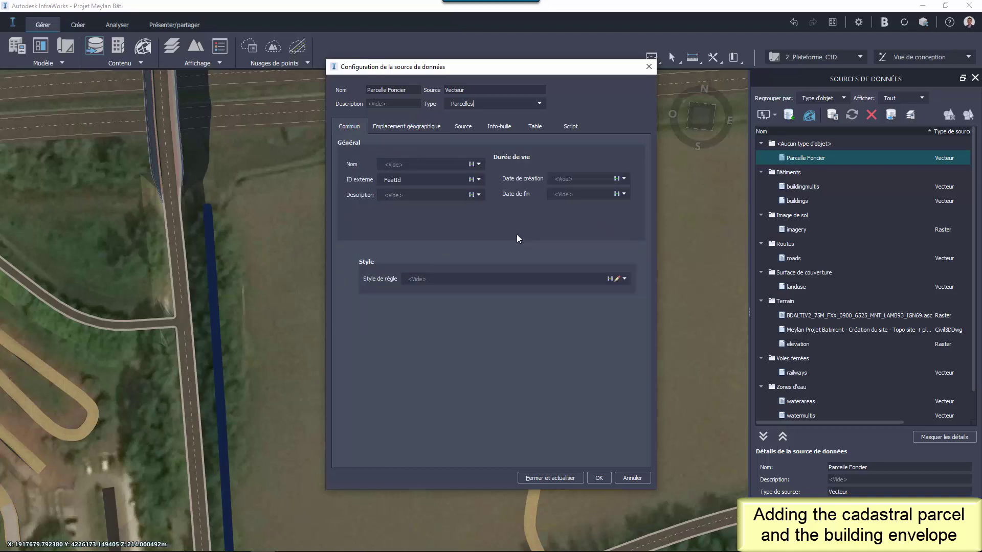
Assign the Thick Yellow parcel style to the Parcelle Foncier source, then close its configuration and refresh the model.
left_click(617, 278)
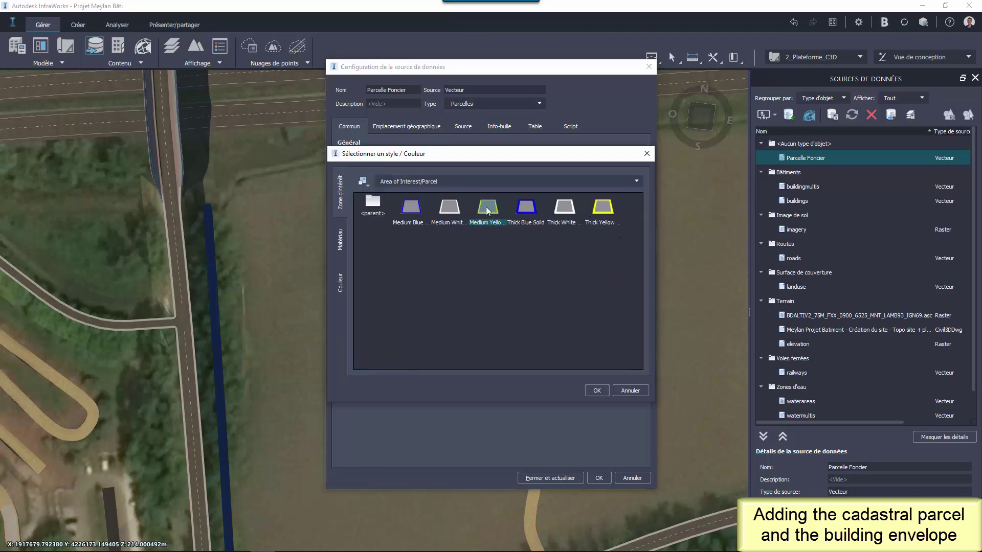
left_click(605, 208)
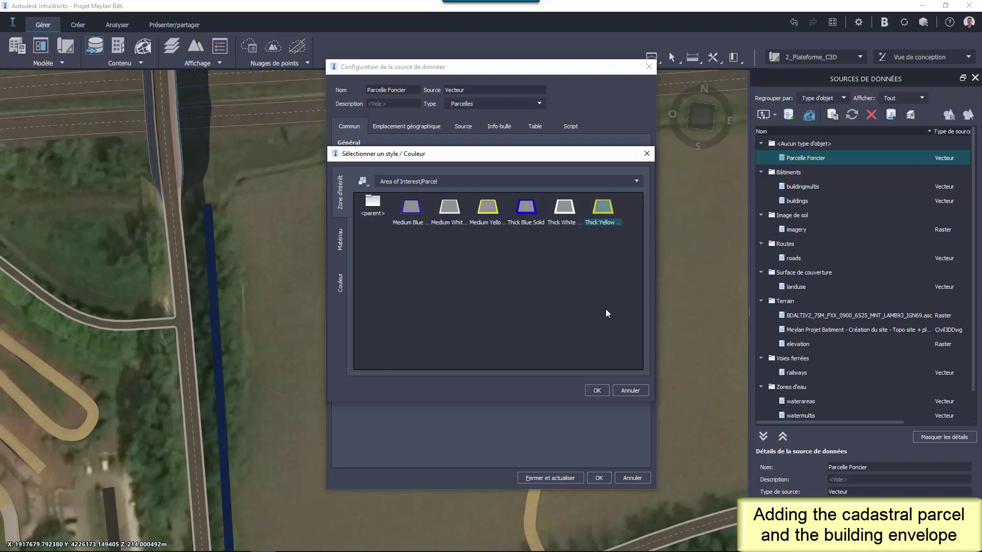
left_click(597, 392)
left_click(557, 476)
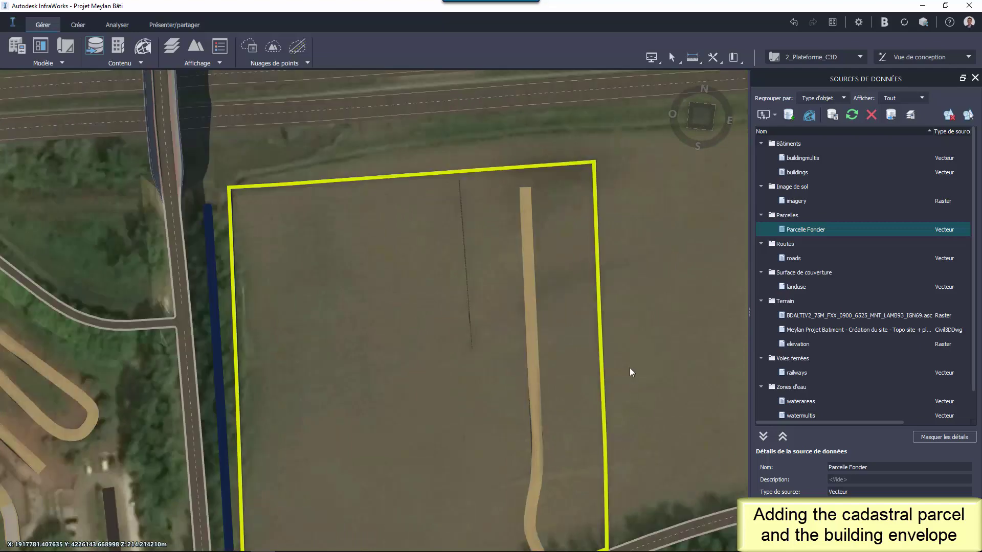
scroll(630, 367, "down", 5)
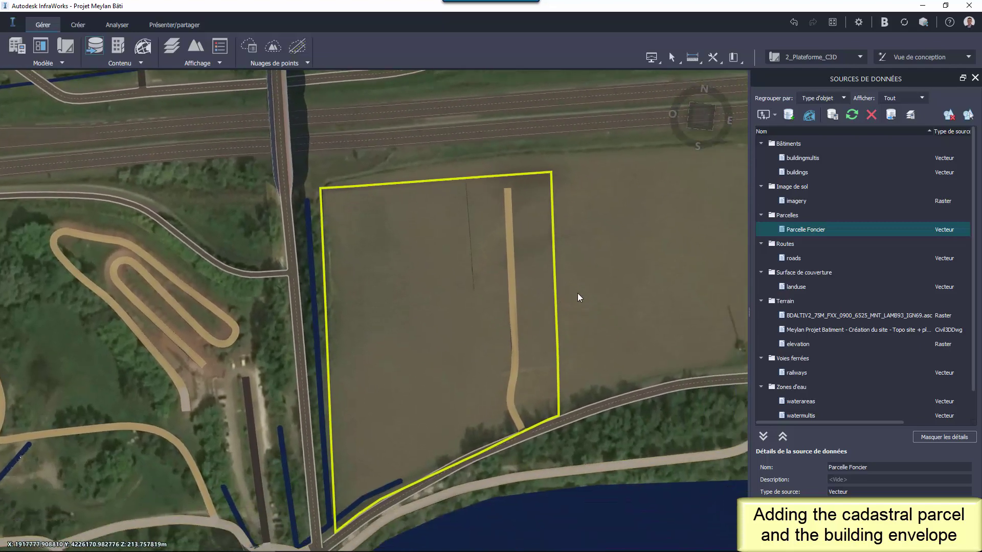
left_click_drag(578, 295, 548, 298)
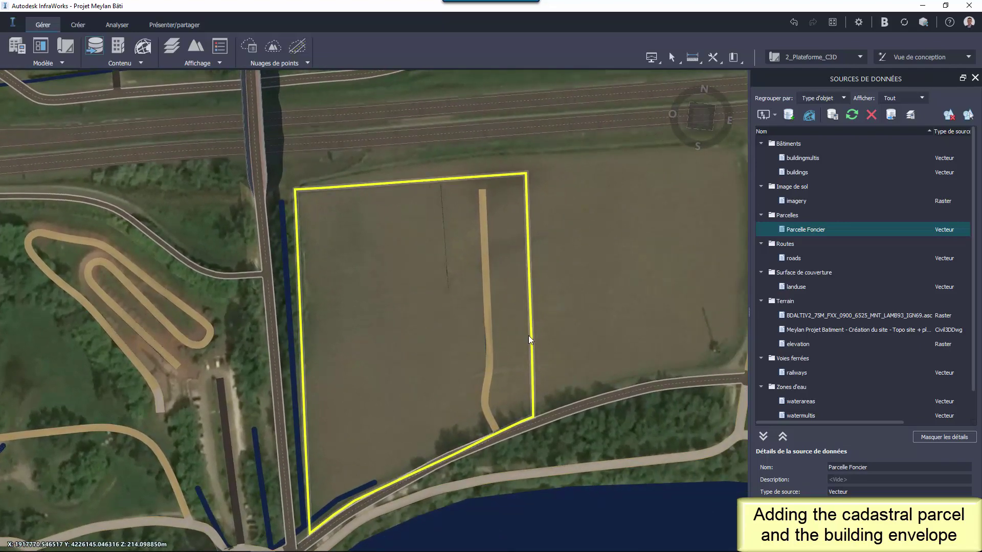
Import Emprise Bati.sdf from the Demo Geolocalisation folder as a data source of type Emprises.
mouse_move(119, 542)
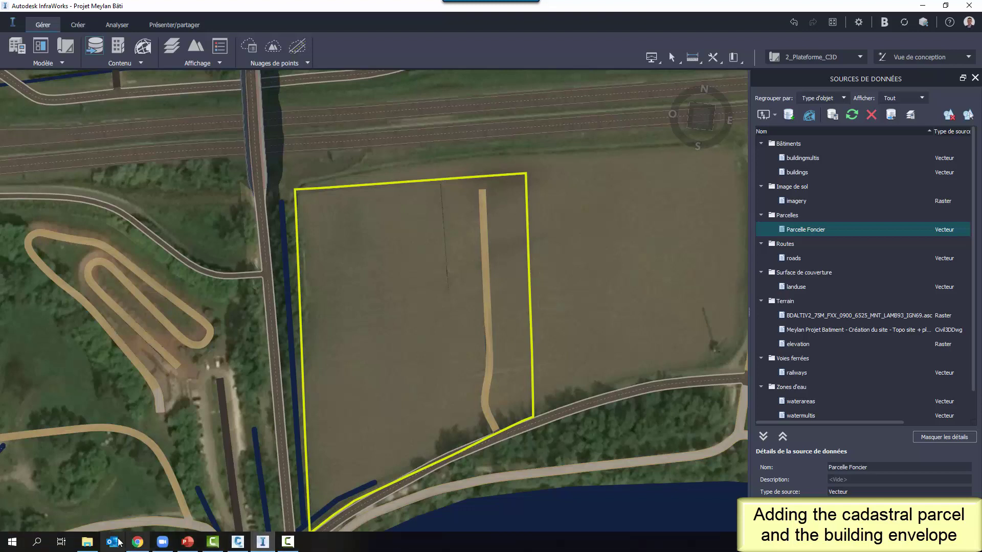
left_click(87, 542)
left_click_drag(280, 235, 371, 357)
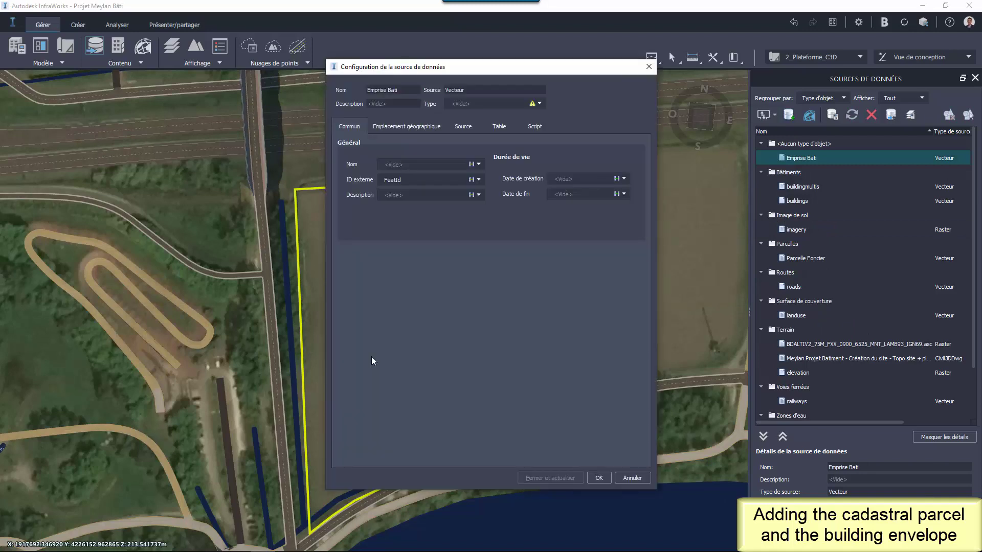
left_click(541, 104)
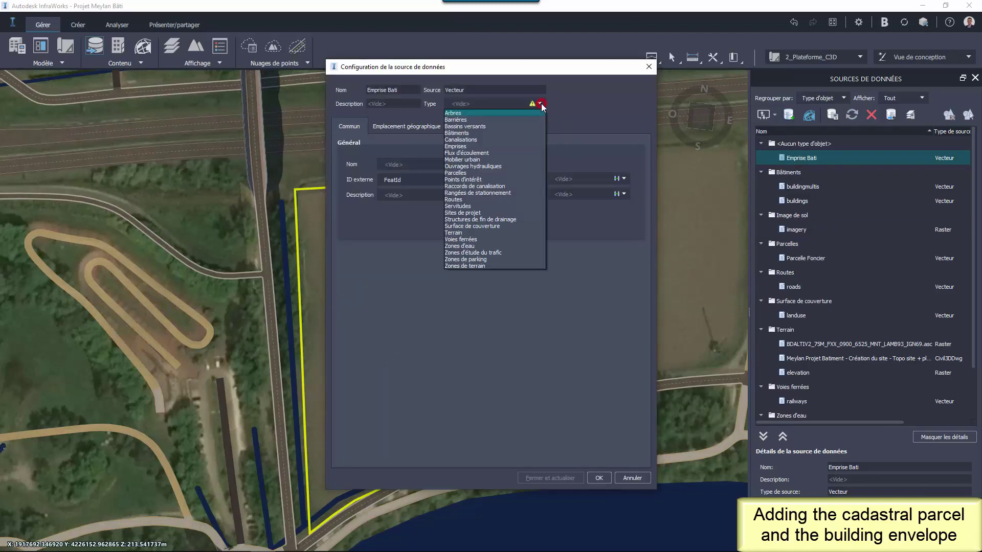
left_click(463, 147)
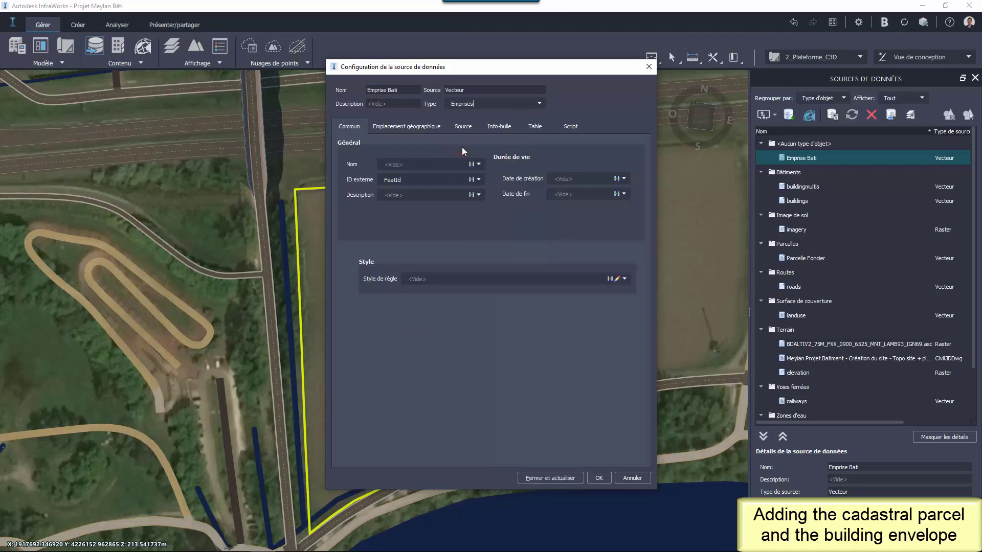
Assign the Thick White right-of-way style to the Emprise Bati source, refresh the model and inspect the building envelope within the parcel.
left_click(617, 279)
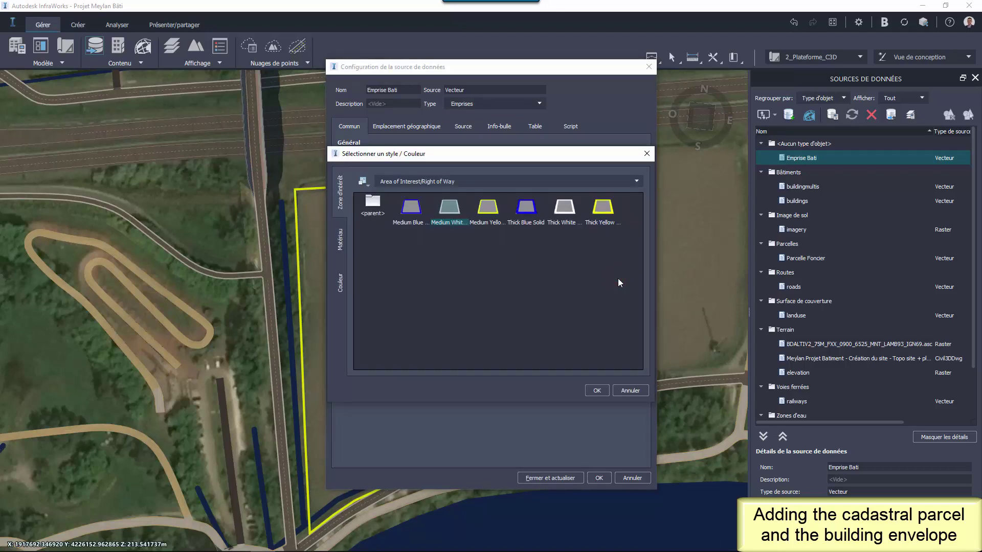
left_click(565, 209)
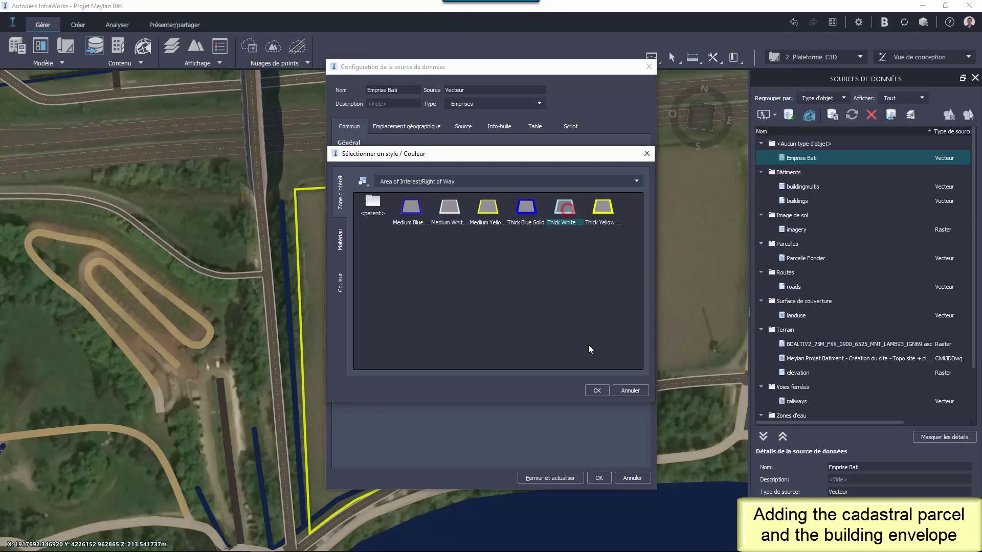
left_click(596, 390)
left_click(560, 478)
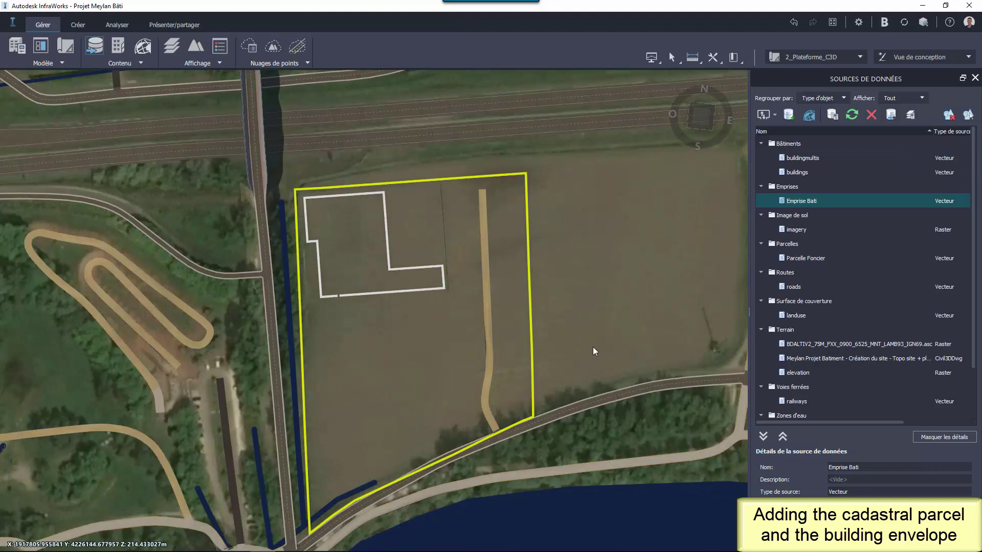
mouse_move(592, 346)
left_mouse_down()
mouse_move(551, 320)
mouse_move(529, 276)
mouse_move(471, 287)
left_mouse_up()
scroll(471, 288, "up", 5)
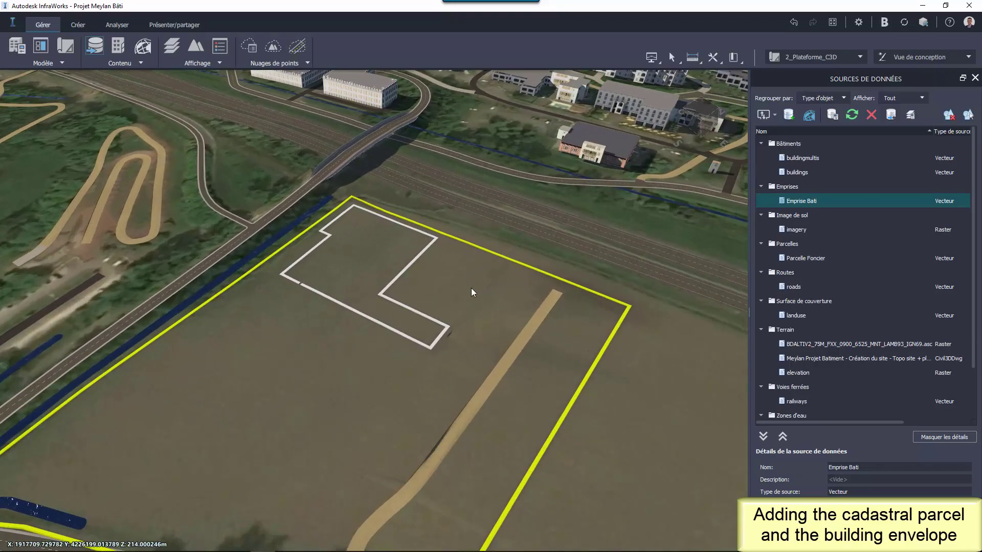
mouse_move(556, 332)
left_mouse_down()
mouse_move(474, 311)
mouse_move(449, 287)
mouse_move(410, 285)
mouse_move(563, 302)
mouse_move(347, 290)
left_mouse_up()
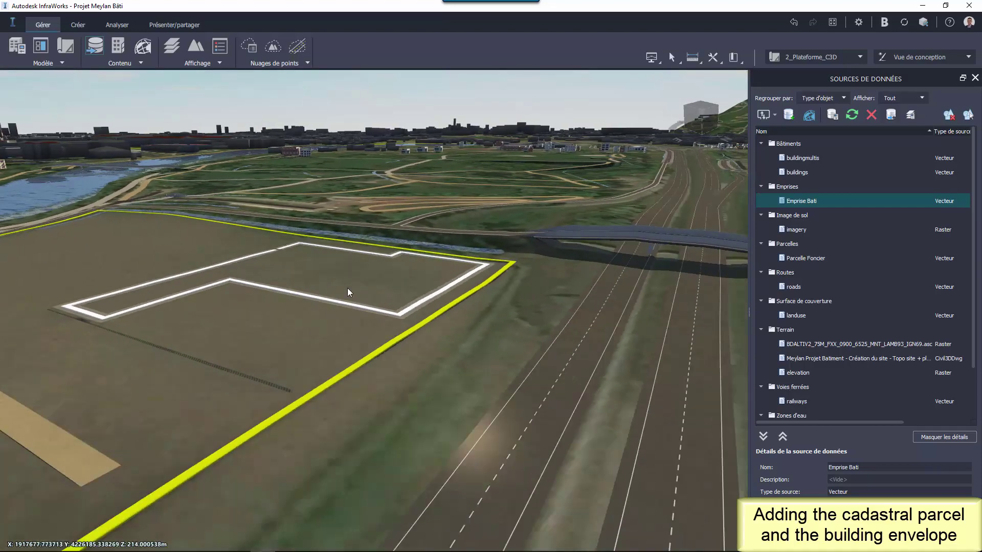
left_click_drag(446, 328, 406, 366)
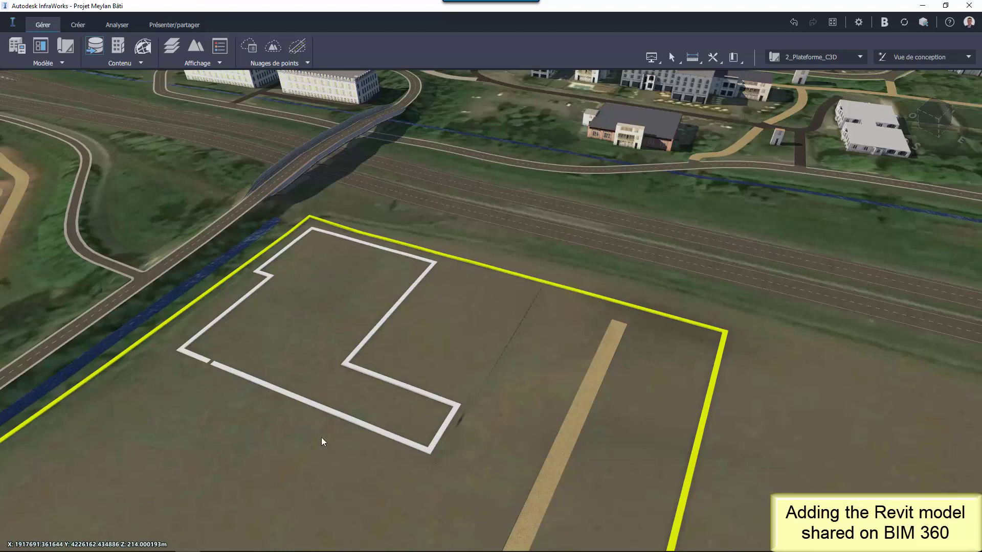
Switch to BIM 360 Document Management in the browser and examine the 3D building in Lycée Technique 2021 - Copie - GeoRef CC45.rvt.
mouse_move(234, 541)
left_click(137, 542)
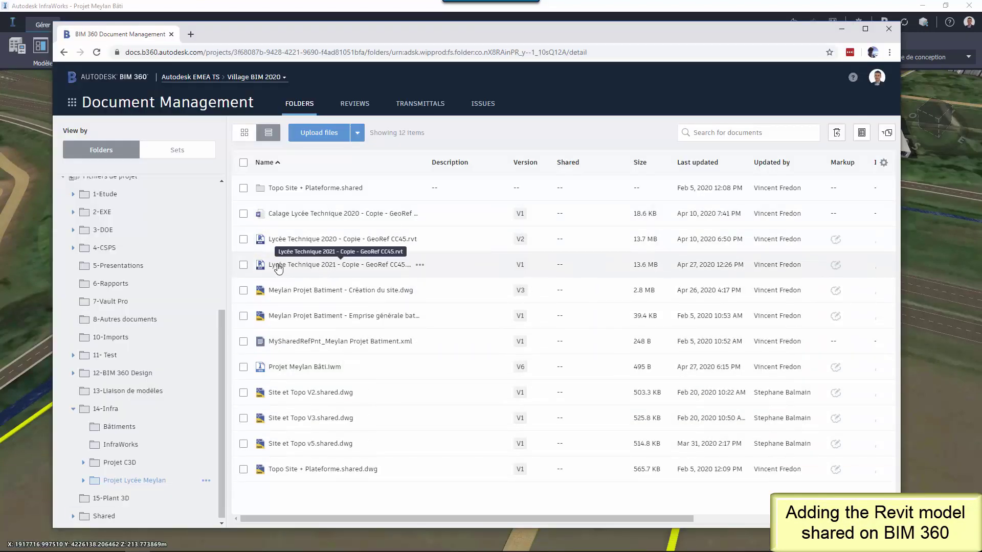
left_click(325, 264)
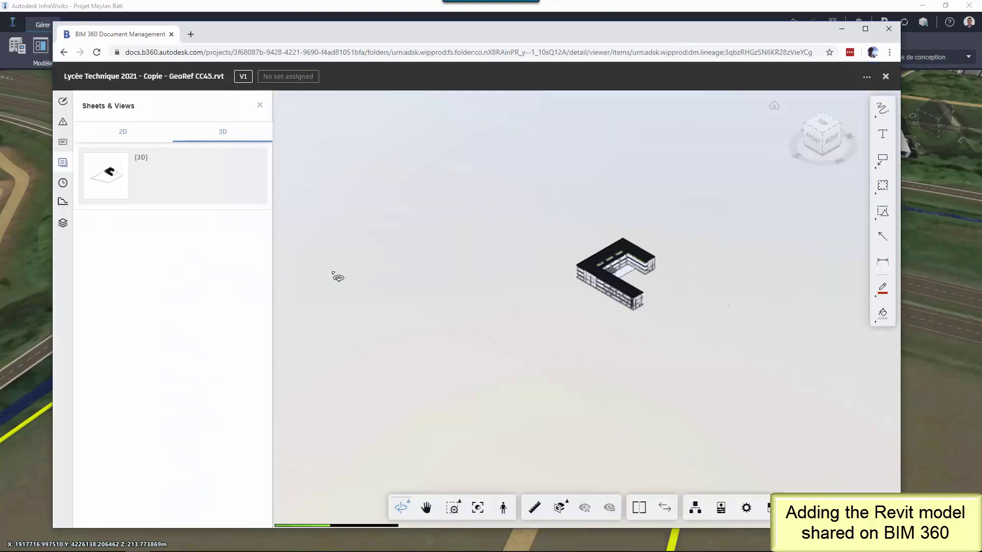
scroll(645, 284, "up", 5)
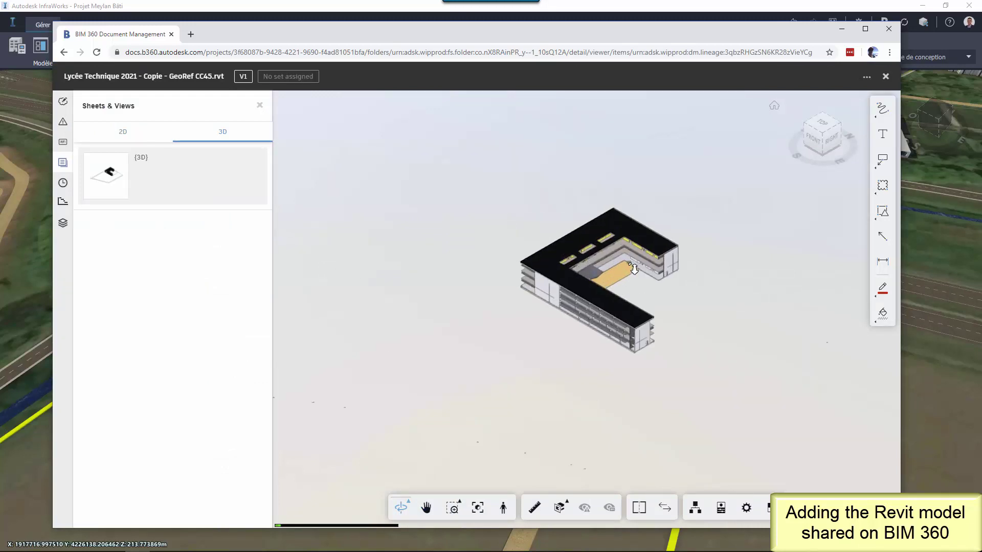
scroll(634, 272, "up", 2)
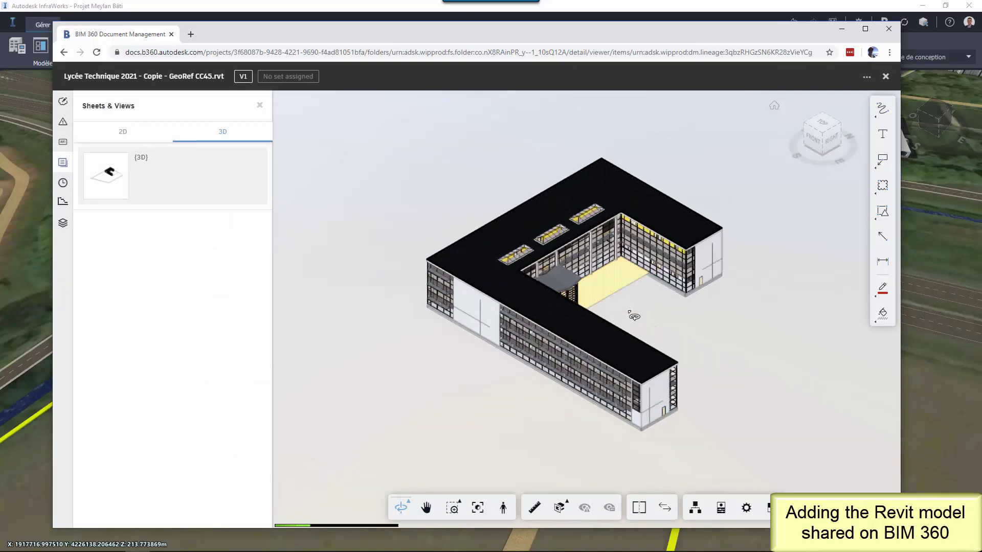
left_click_drag(450, 368, 788, 331)
middle_click_drag(667, 347, 530, 404)
left_click_drag(599, 380, 433, 425)
scroll(574, 413, "up", 3)
scroll(573, 413, "up", 3)
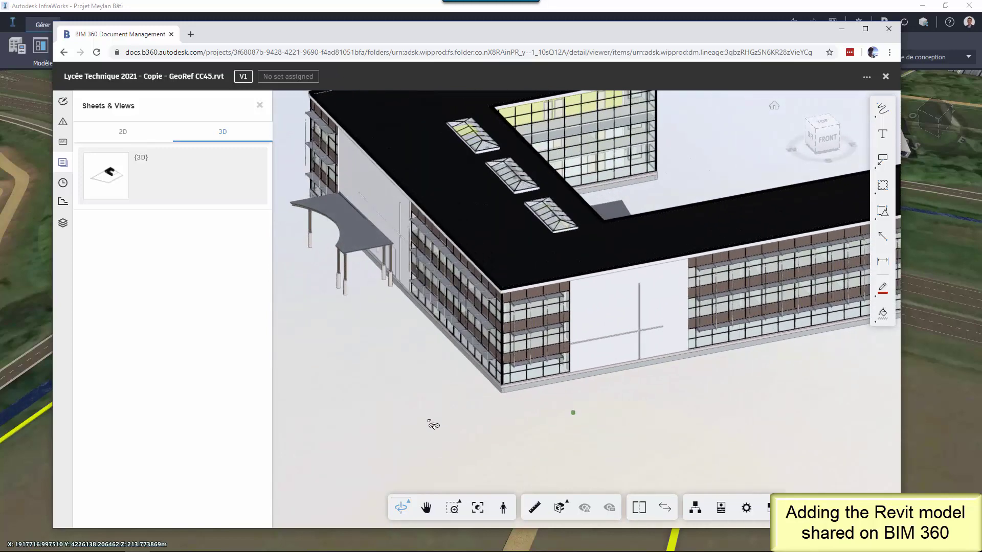
left_click(886, 78)
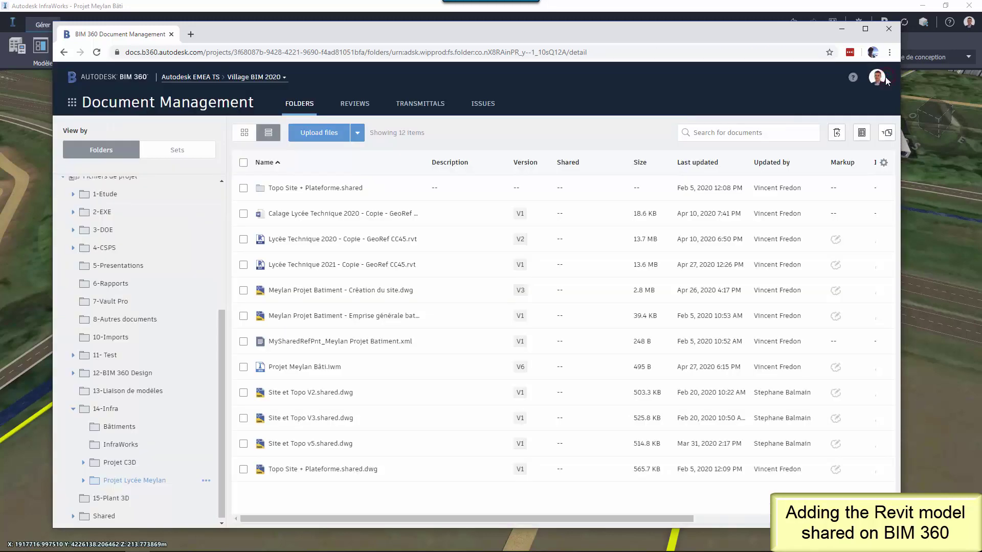
left_click(842, 30)
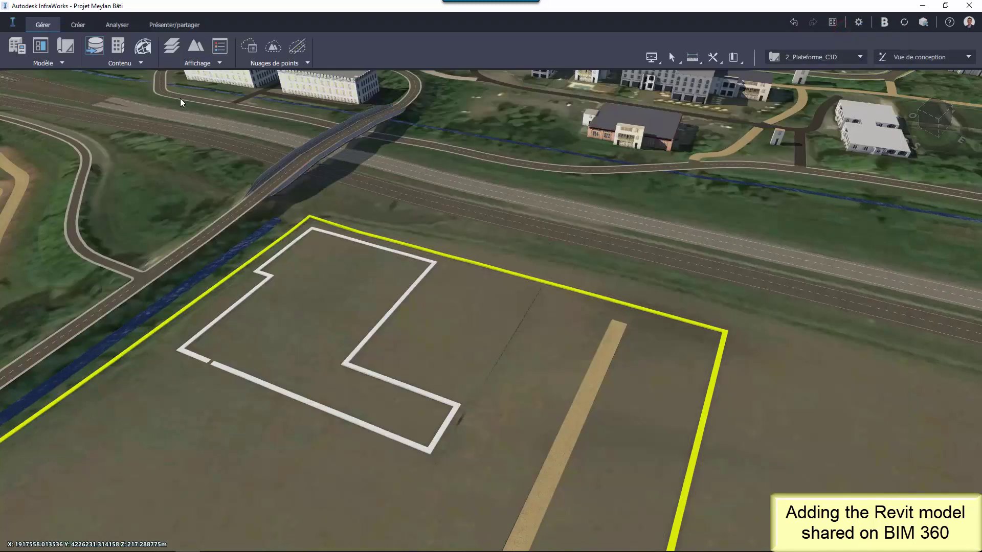
Start importing an Autodesk Revit data source and browse to BIM 360, Autodesk EMEA TS, Village BIM 2020, Fichiers de projet.
left_click(101, 55)
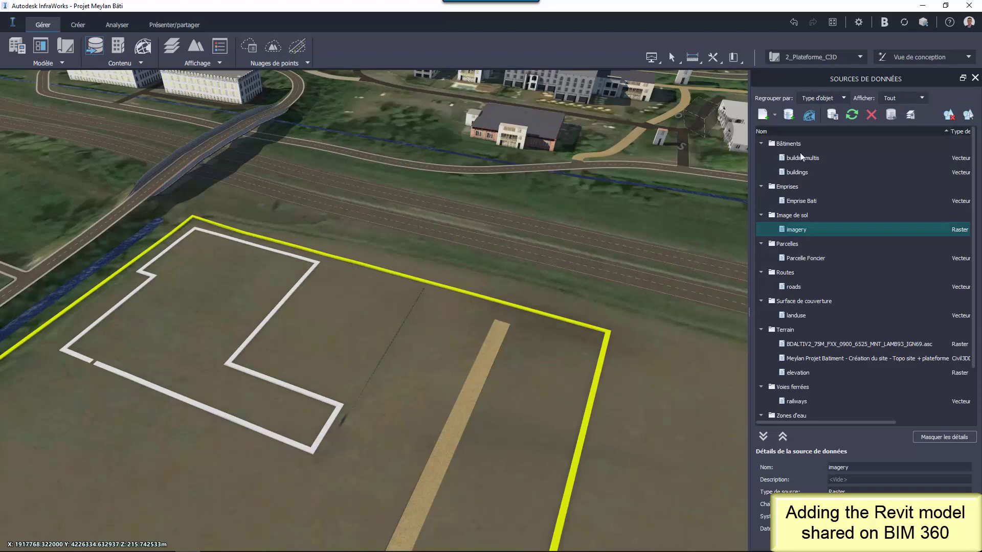
left_click(775, 116)
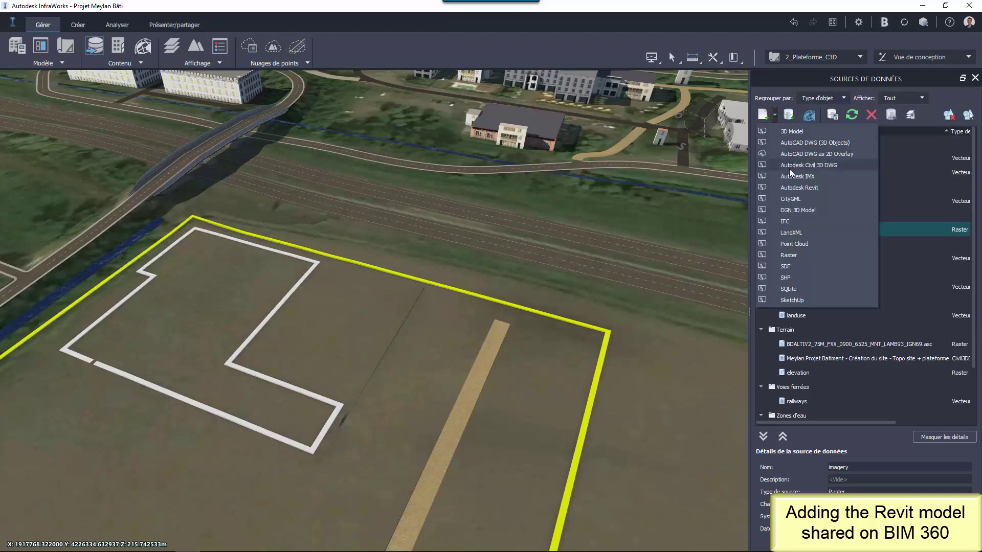
left_click(790, 188)
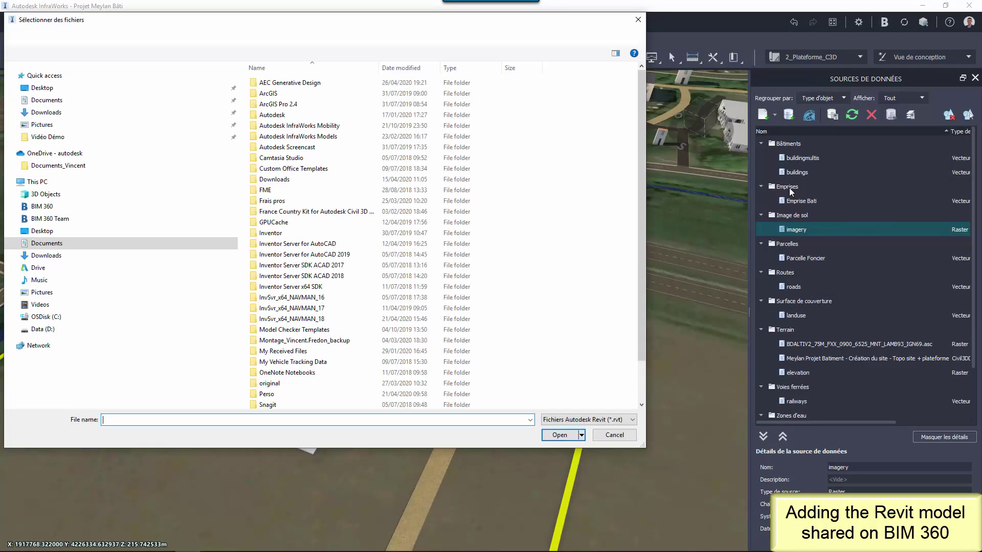
left_click(42, 206)
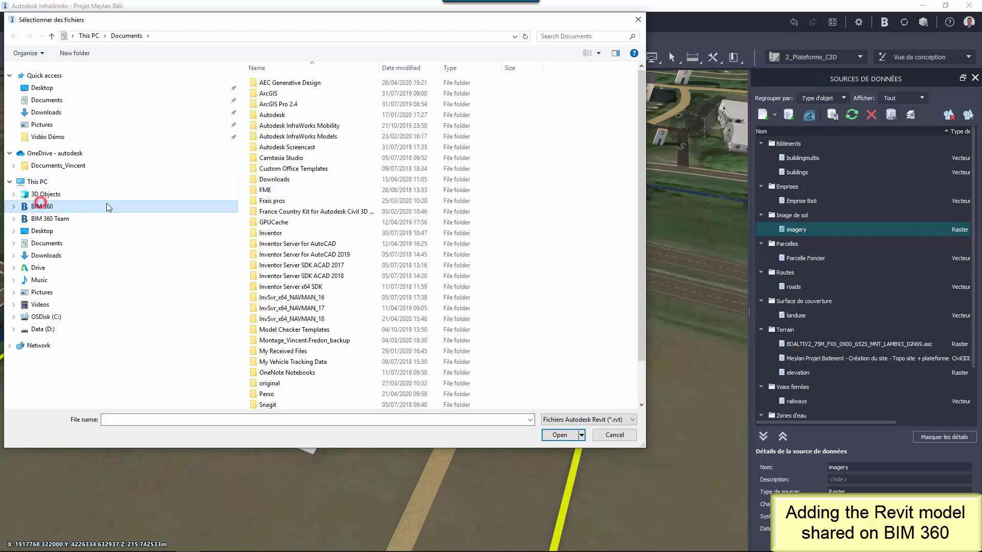
left_click(289, 137)
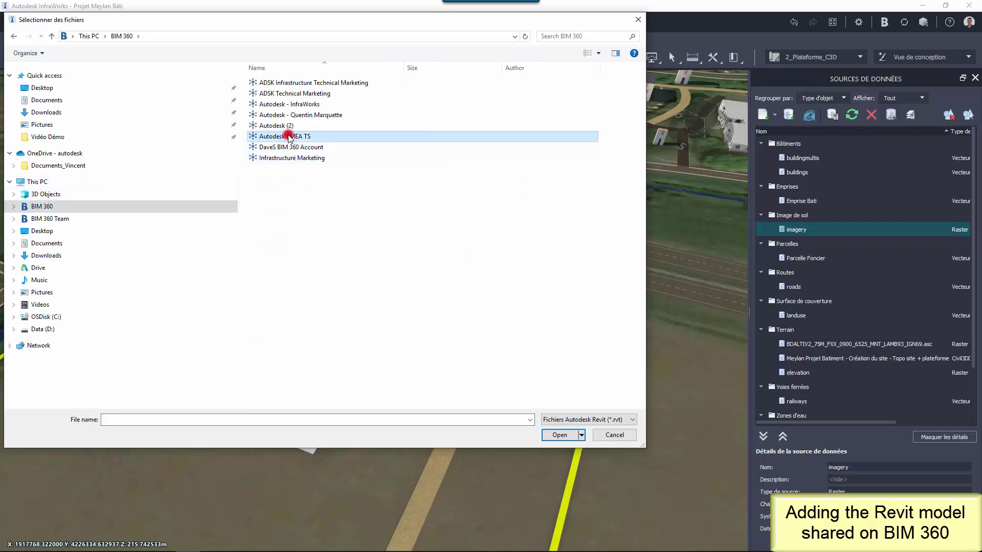
double_click(289, 137)
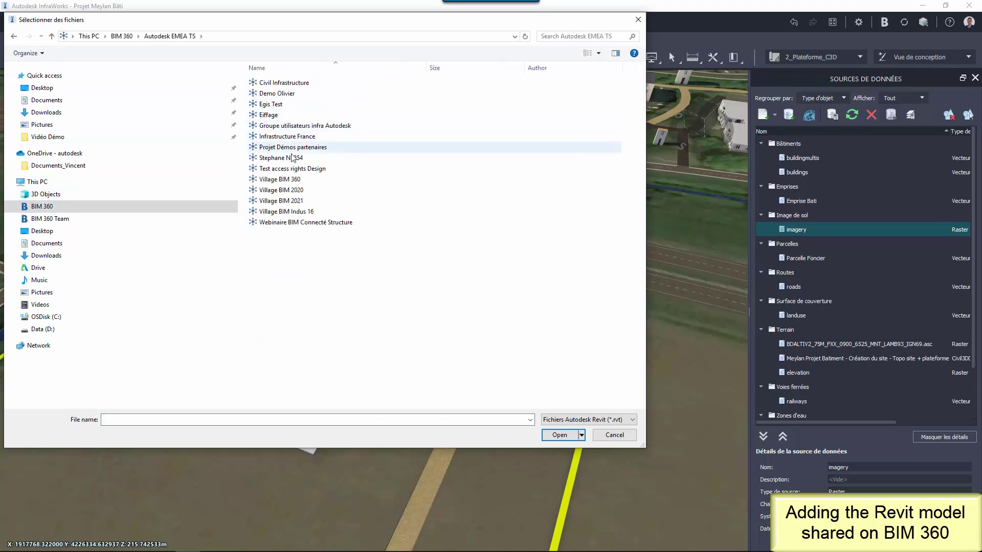
double_click(290, 191)
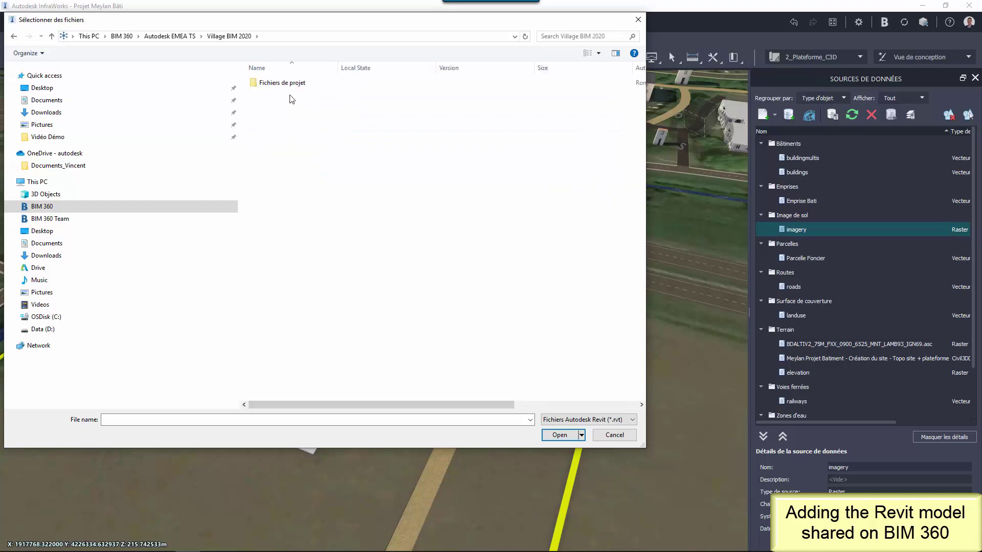
left_click(289, 85)
double_click(290, 86)
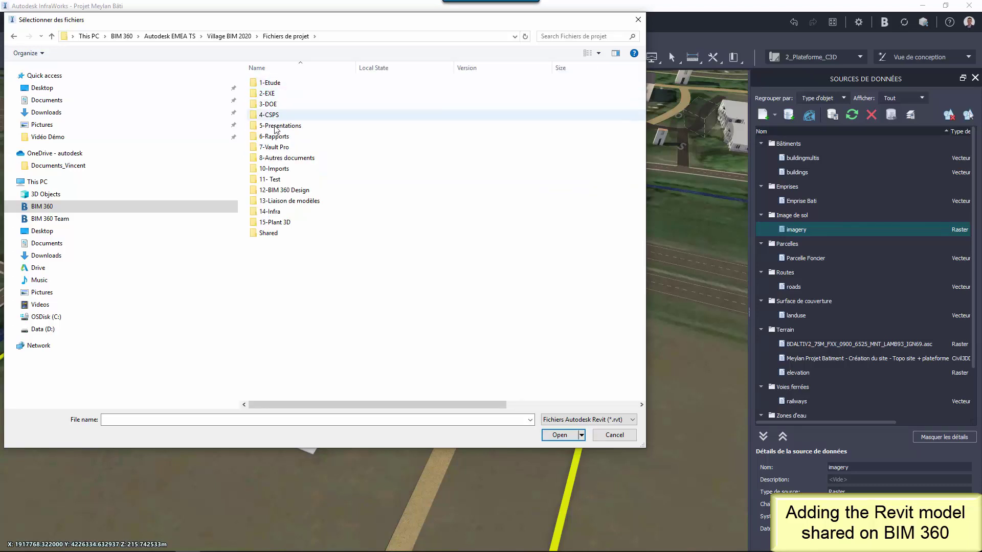
Import Lycée Technique 2021 - Copie - GeoRef CC45.rvt from the Projet Lycée Meylan folder inside 14-Infra.
left_click(269, 211)
double_click(270, 211)
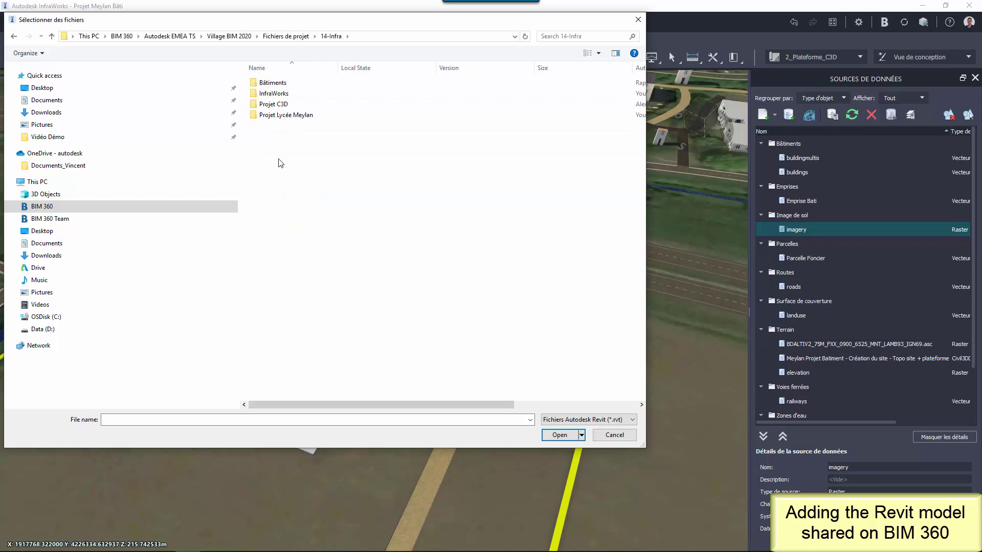
left_click(283, 116)
double_click(285, 118)
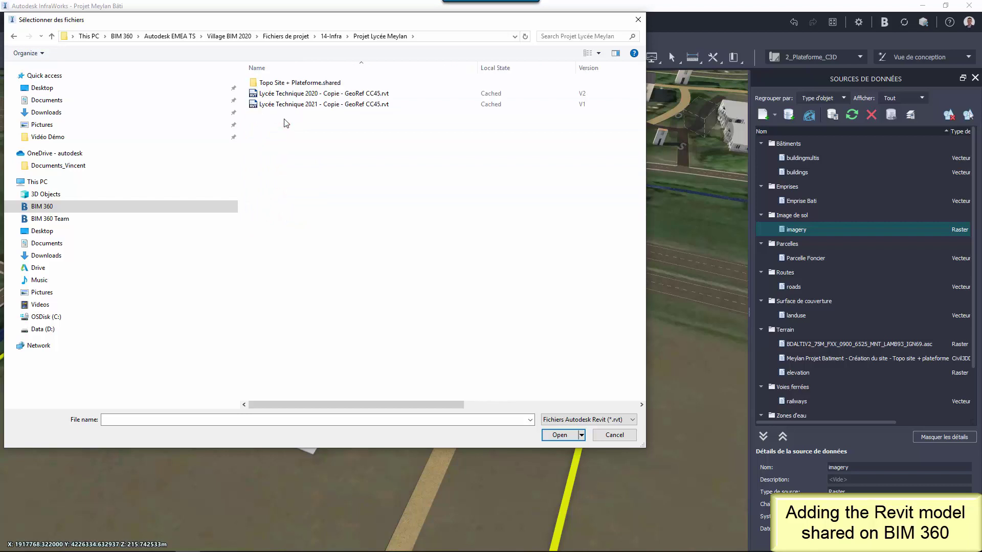
left_click(353, 107)
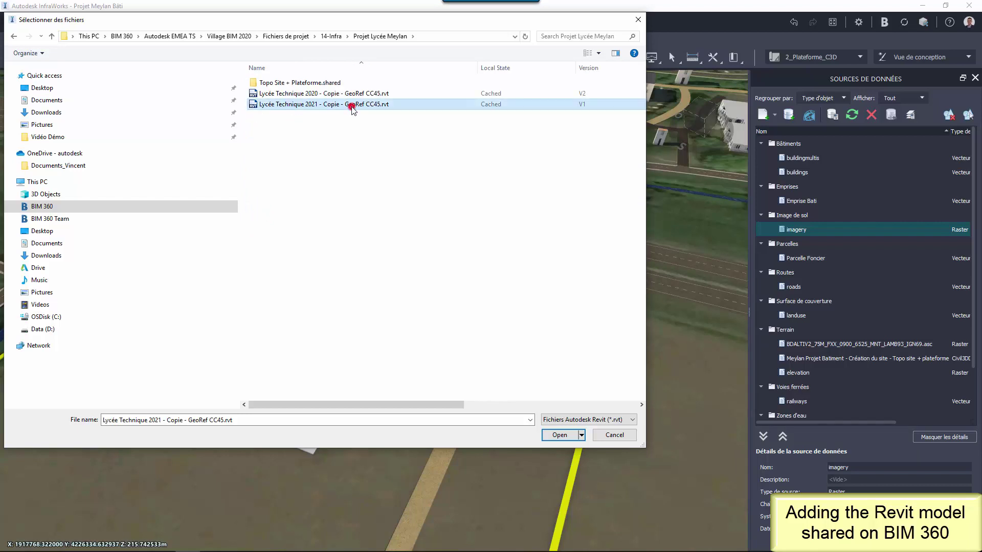
left_click(554, 435)
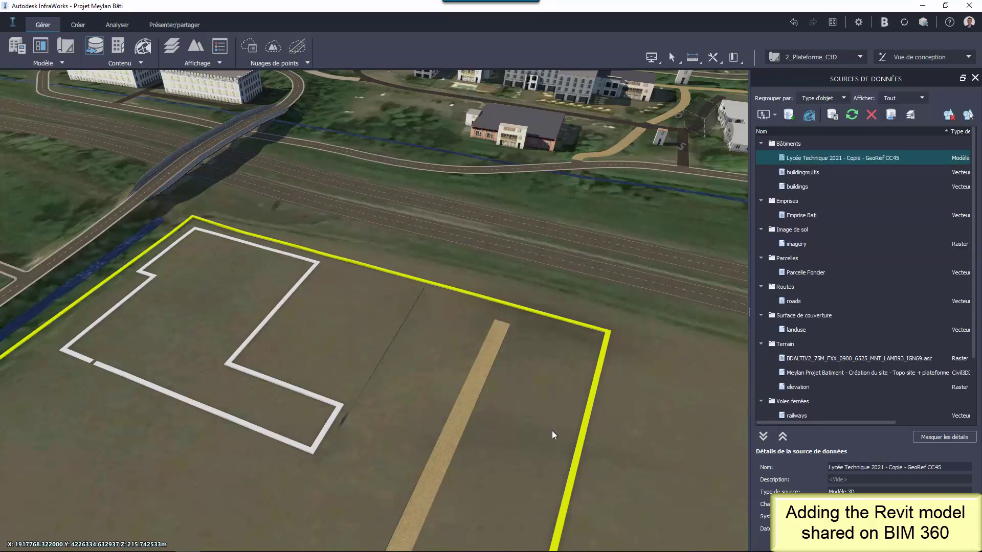
Open the configuration of the Lycée Technique 2021 data source and examine the building in its 3D model preview.
right_click(805, 160)
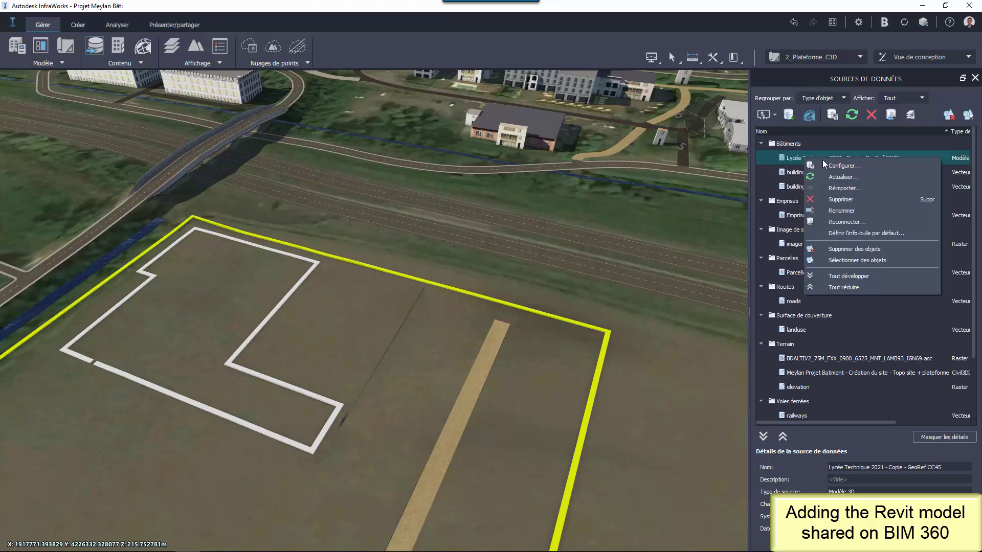
left_click(843, 166)
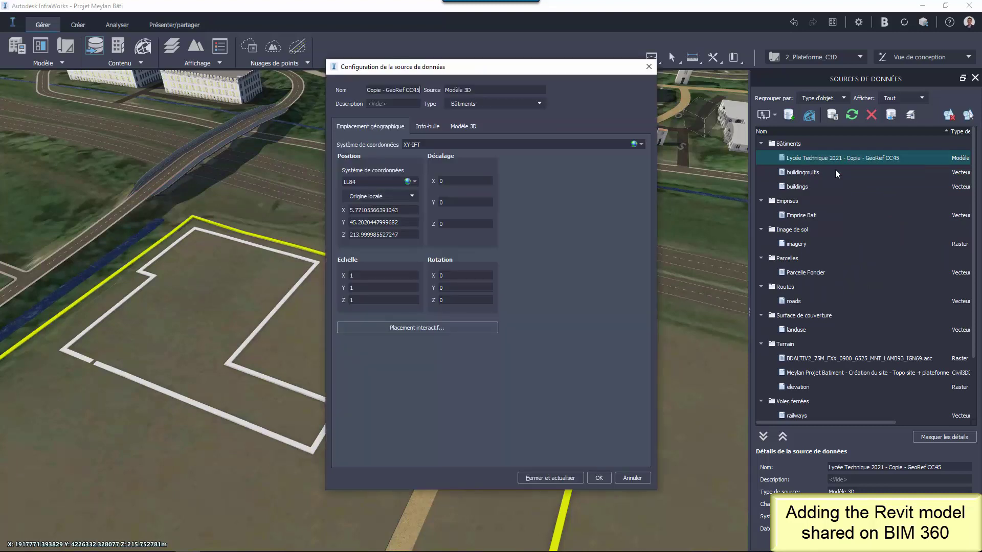
left_click(461, 127)
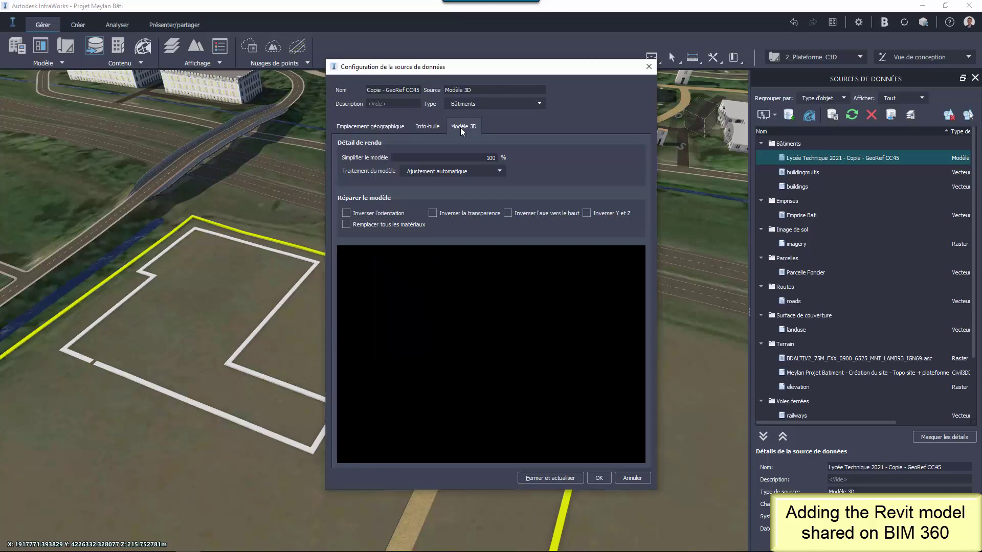
scroll(485, 365, "up", 3)
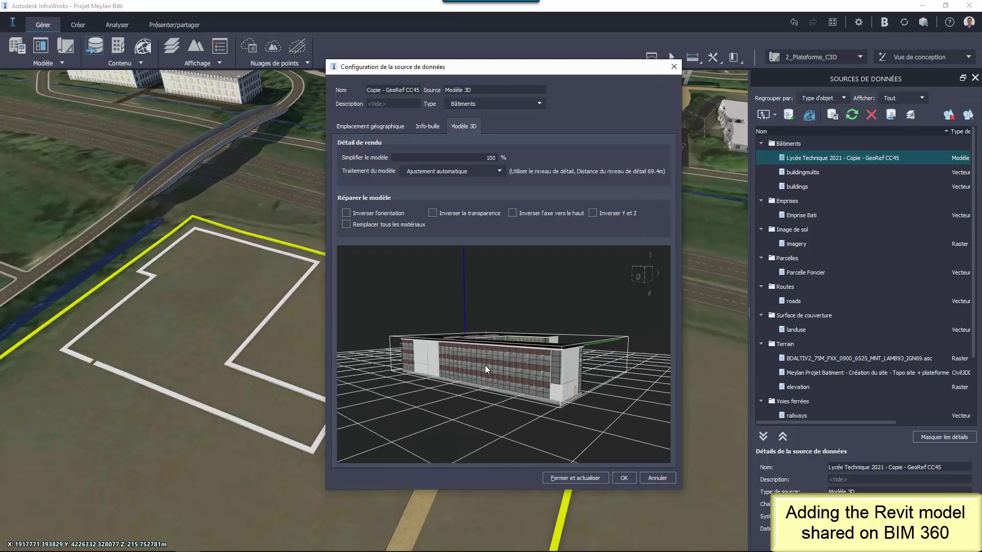
left_click_drag(484, 365, 449, 359)
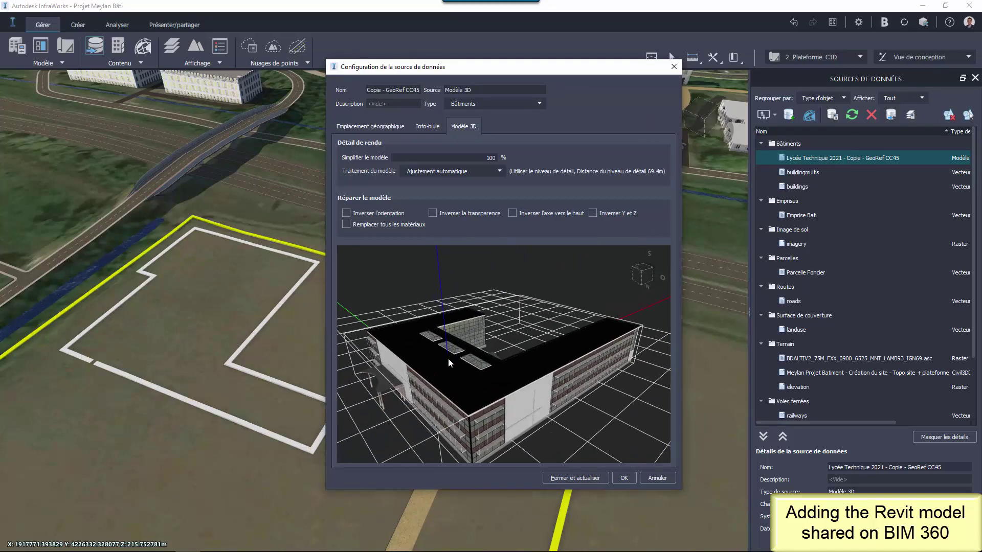
Set the position coordinate system of the Lycée Technique 2021 source to RGF93.CC45 in its geographic location settings.
left_click(390, 128)
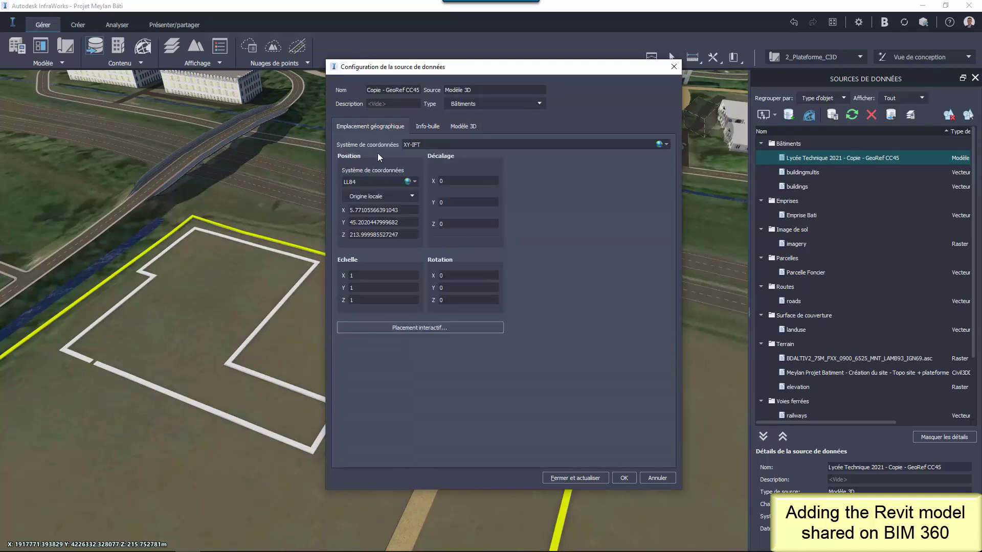
left_click(414, 183)
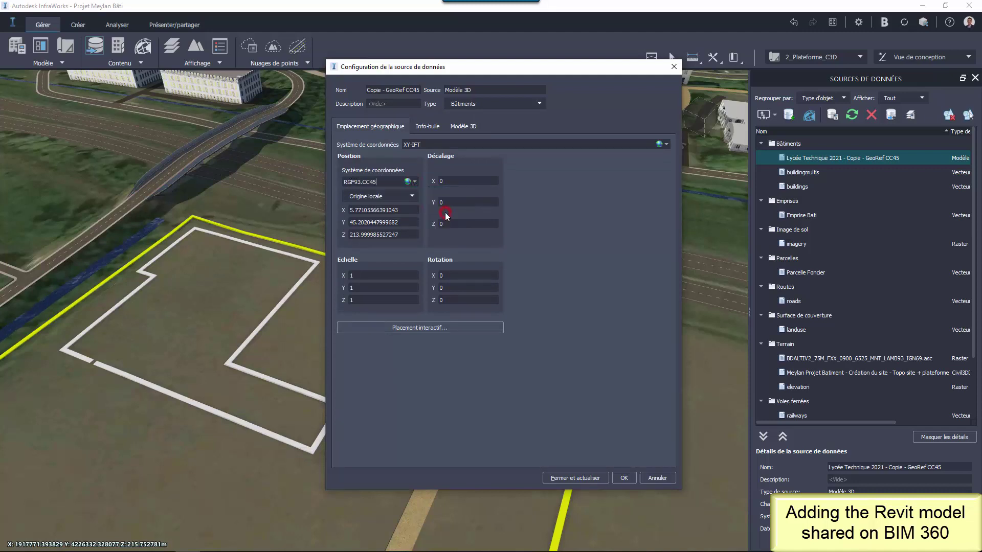
left_click(446, 214)
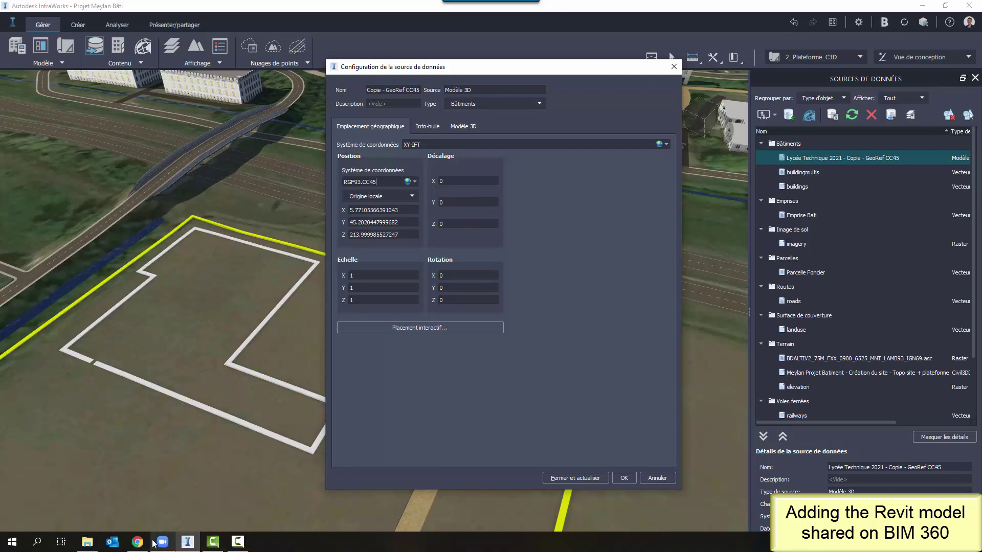
Switch to BIM 360 in the browser and open Calage Lycée Technique 2020 - Copie - GeoRef CC45.rvt.docx, enlarged for reading.
left_click(137, 543)
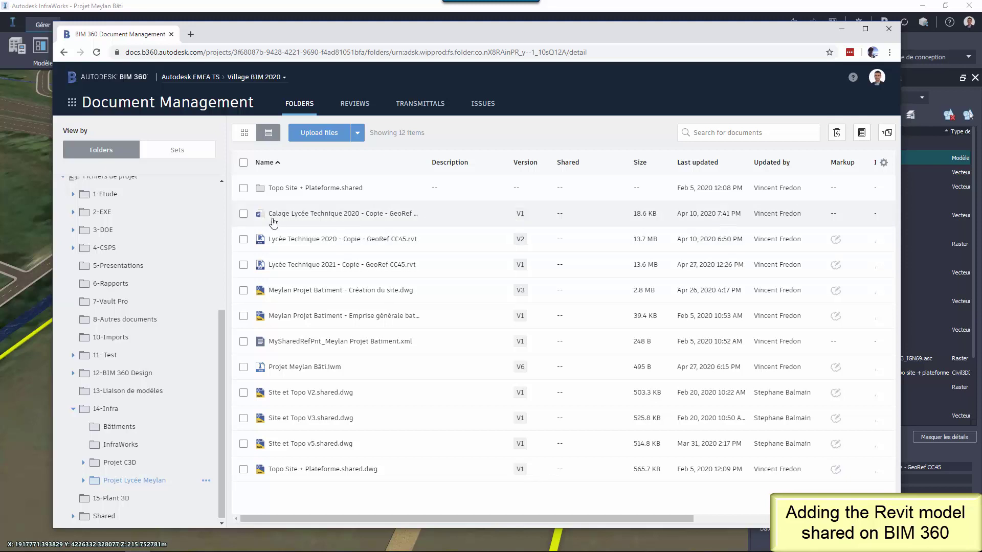
left_click(328, 218)
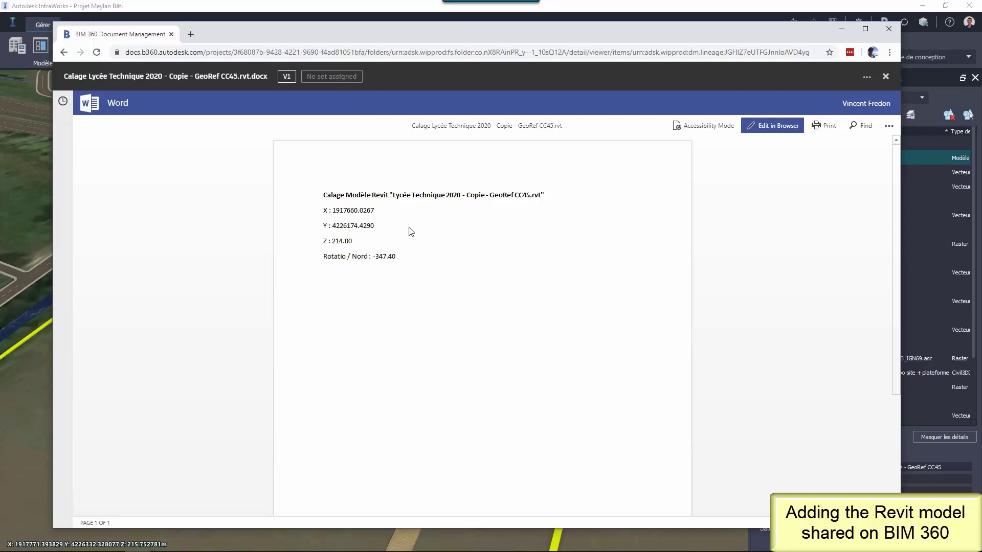
scroll(410, 231, "up", 1, "ctrl")
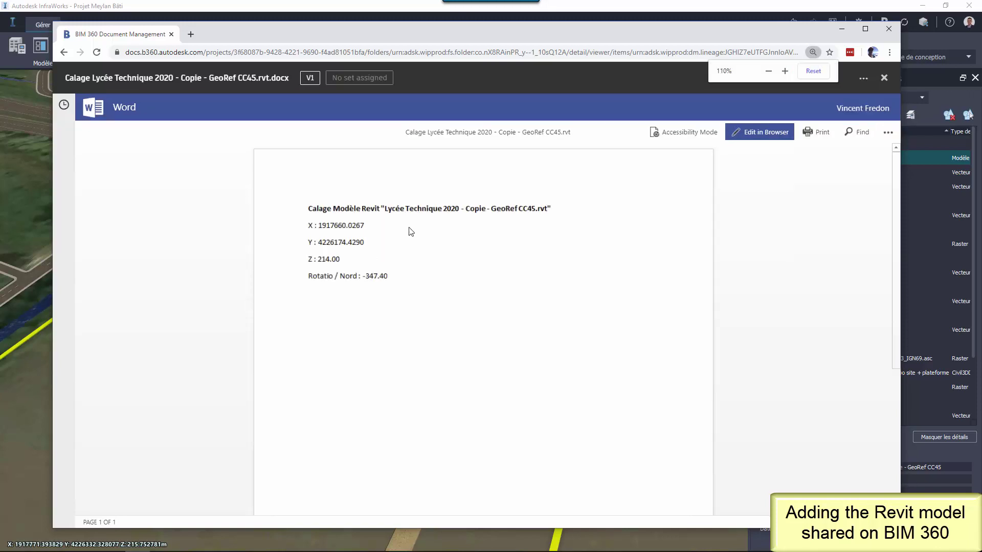
scroll(411, 232, "up", 1, "ctrl")
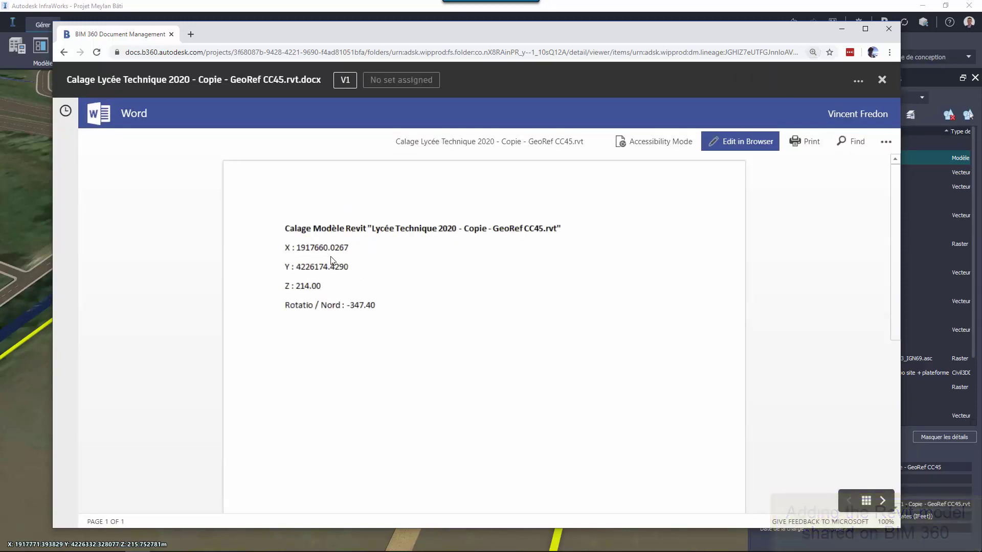
Copy the X coordinate 1917660.0267 from the Calage document into the source's X position in InfraWorks.
left_click(298, 248)
left_click_drag(298, 248, 347, 247)
key("ctrl+c")
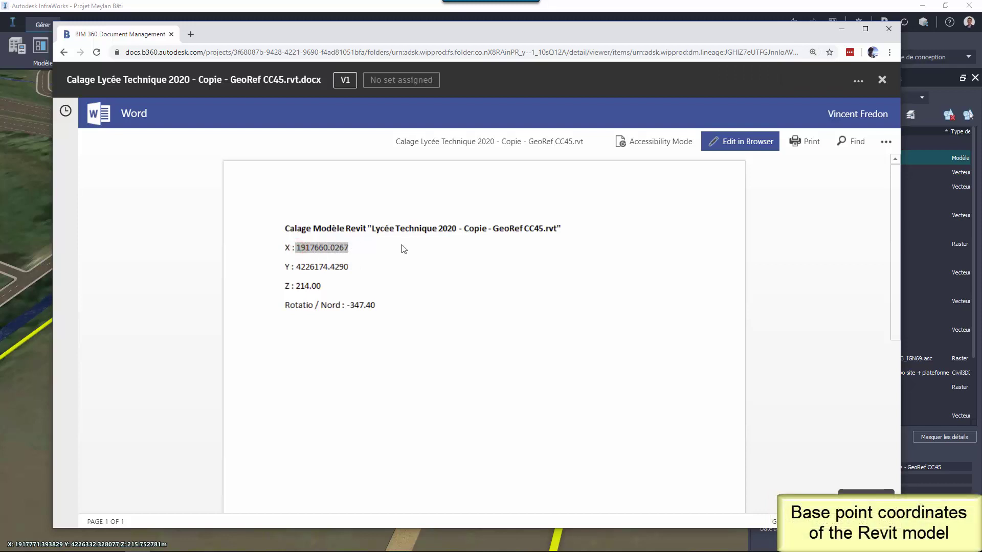
left_click(31, 391)
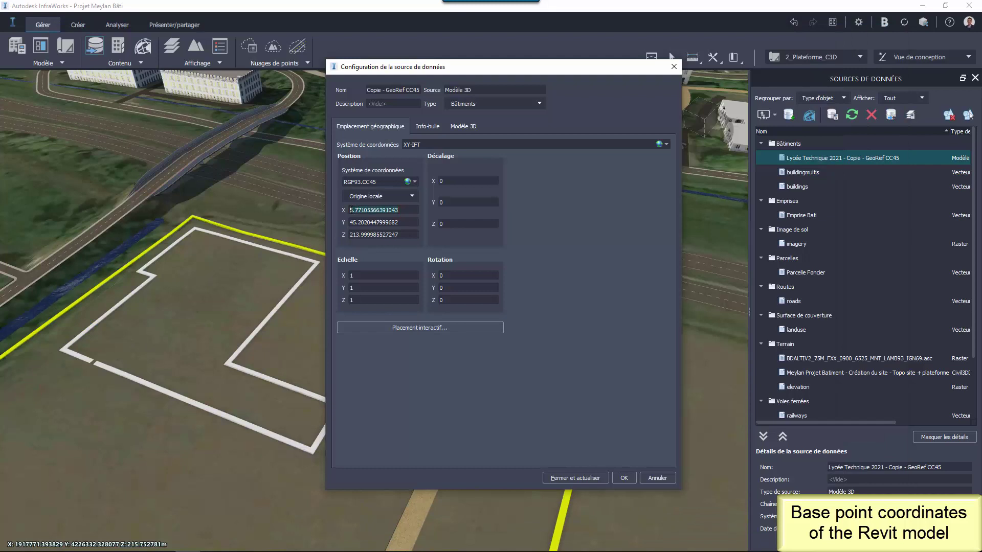
key("ctrl+v")
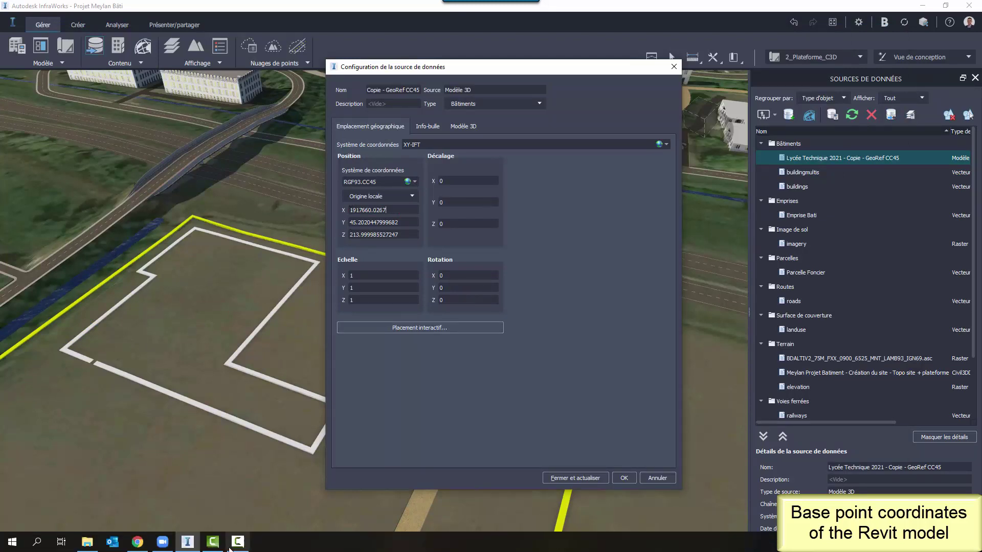
Set the source's Y position to 4226174.429, copied from the Calage document, and its Z position to 214.0.
left_click(138, 547)
left_click(300, 267)
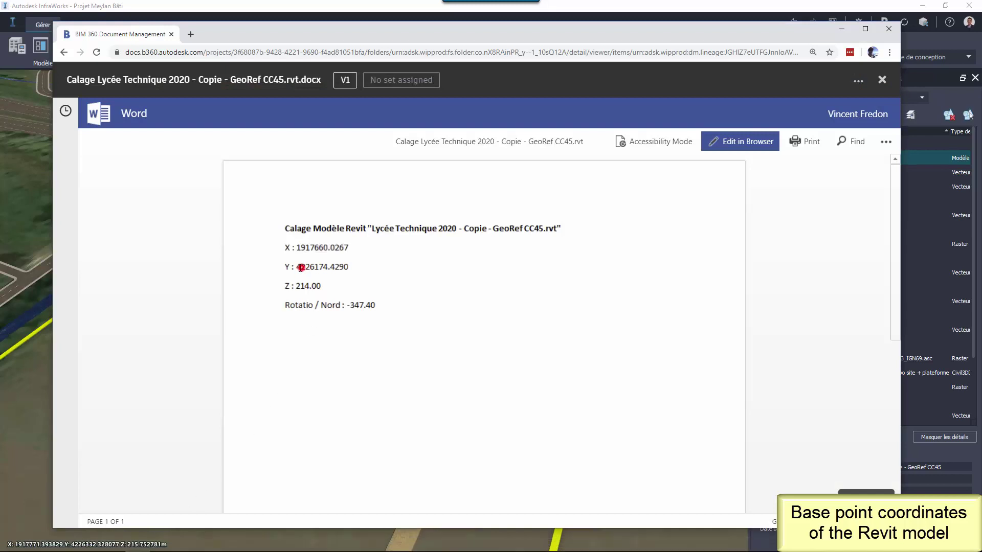
left_click_drag(300, 267, 335, 264)
left_click(27, 406)
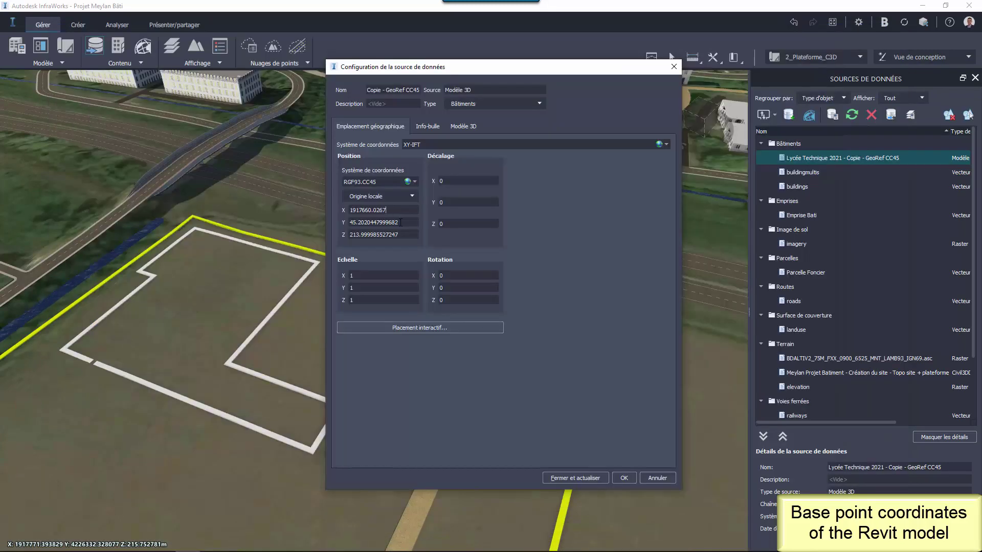
left_click_drag(404, 222, 349, 222)
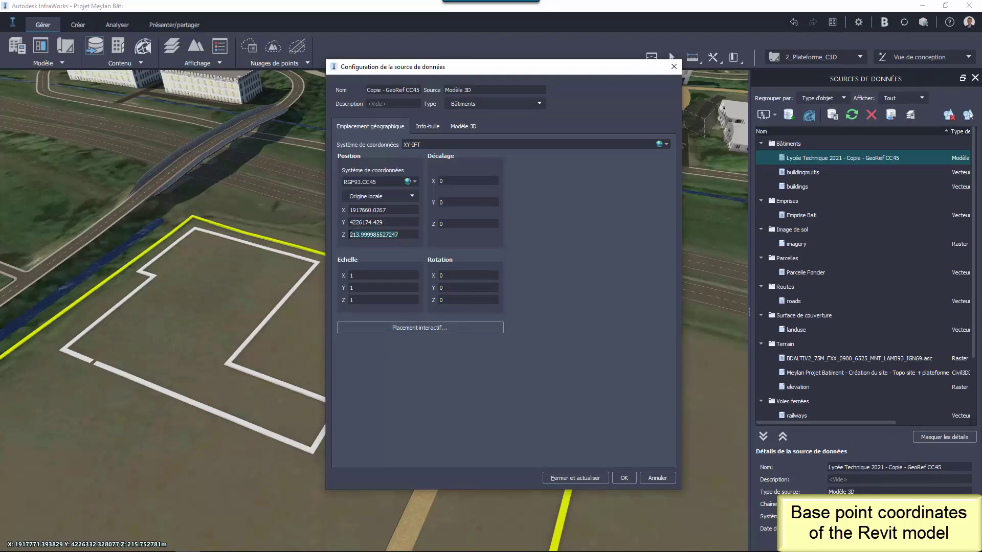
type("214.0")
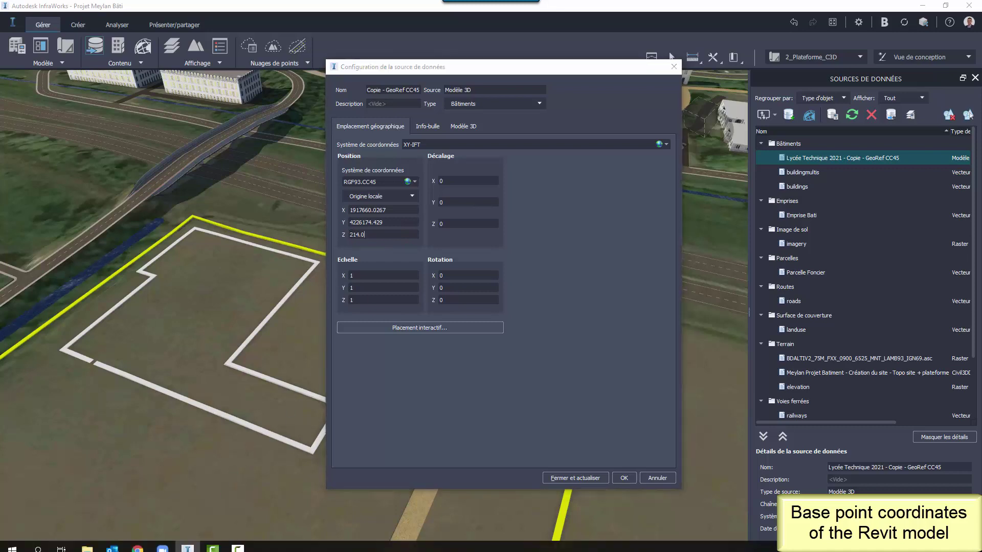
Set the source's Z rotation to -347.40, copied from the Calage document, then close the configuration and refresh the model.
left_click(138, 542)
left_click(362, 307)
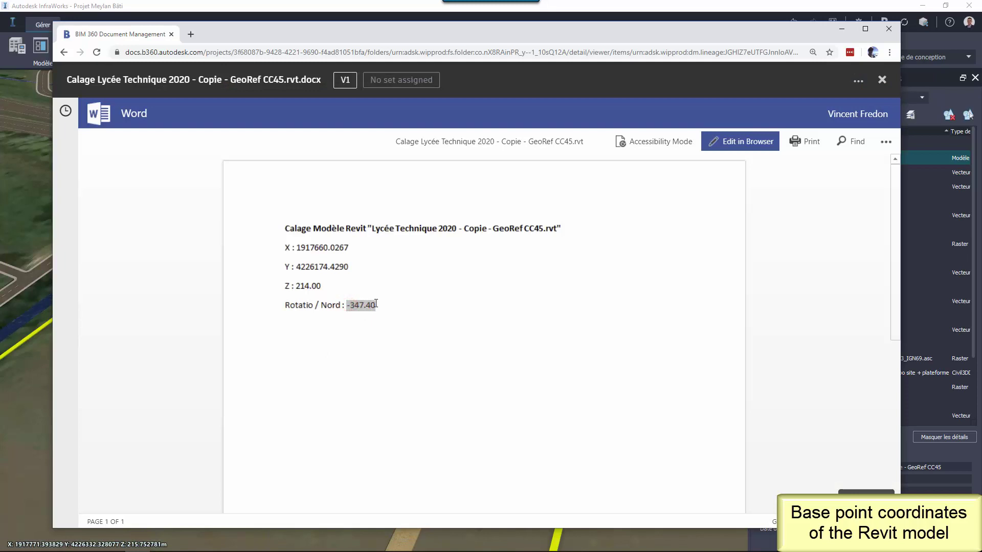
left_click(46, 379)
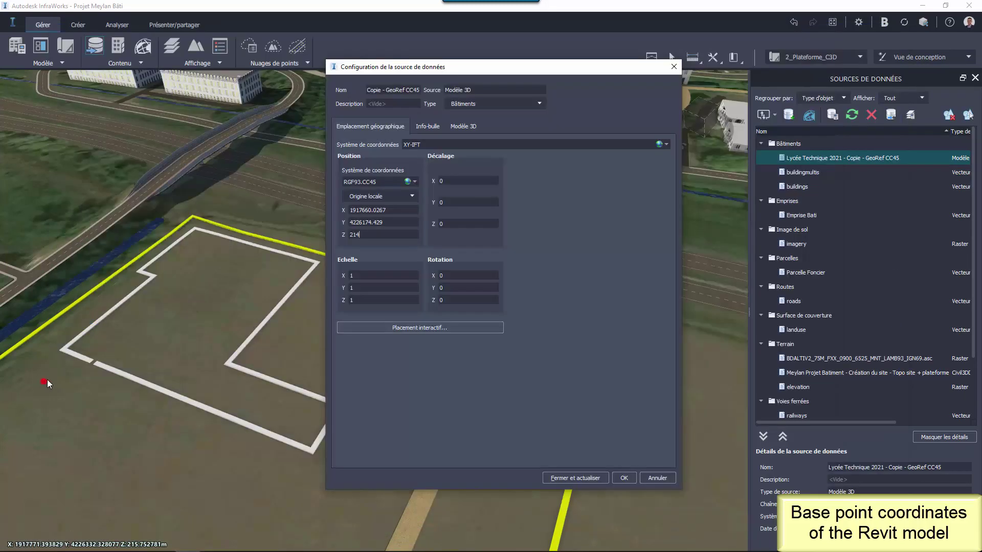
left_click(451, 300)
left_click(449, 376)
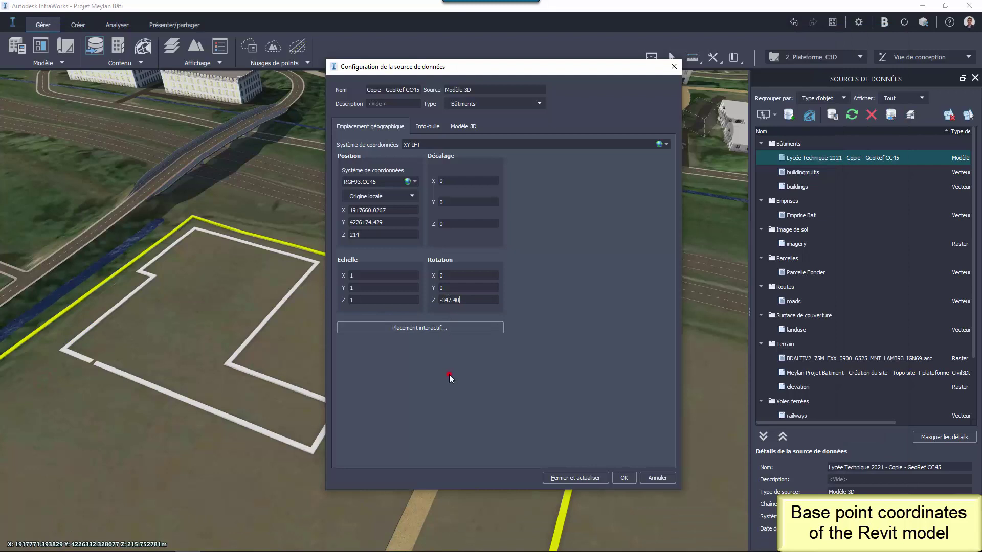
left_click(557, 479)
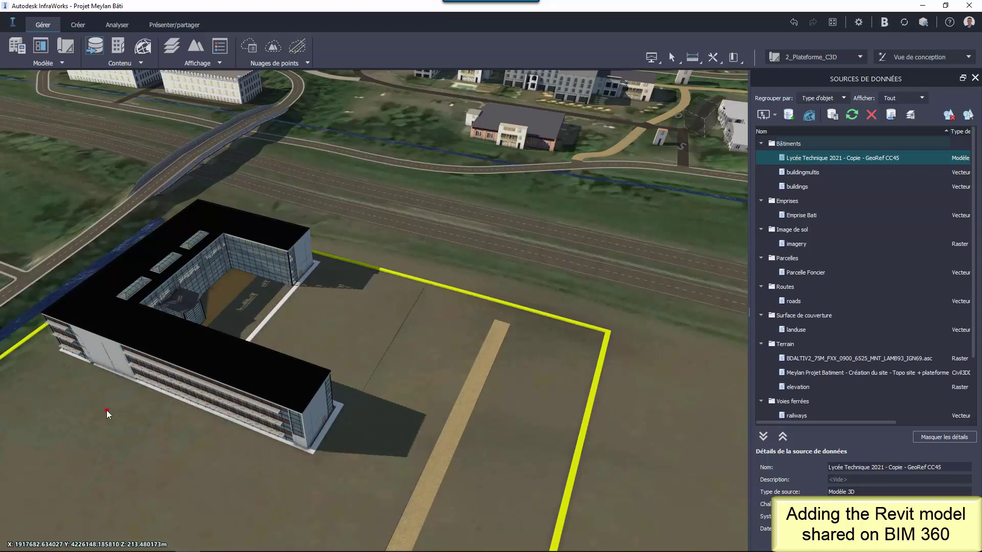
Examine the georeferenced Revit school building from several sides, checking its position on the platform within the yellow parcel outline.
middle_click_drag(106, 410, 277, 369)
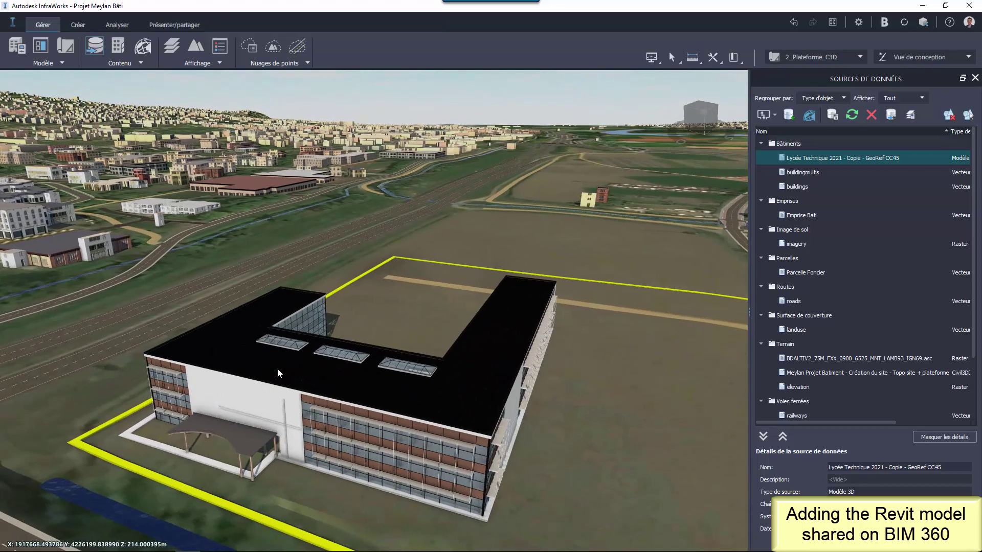
middle_click_drag(371, 414, 572, 459)
scroll(598, 343, "up", 8)
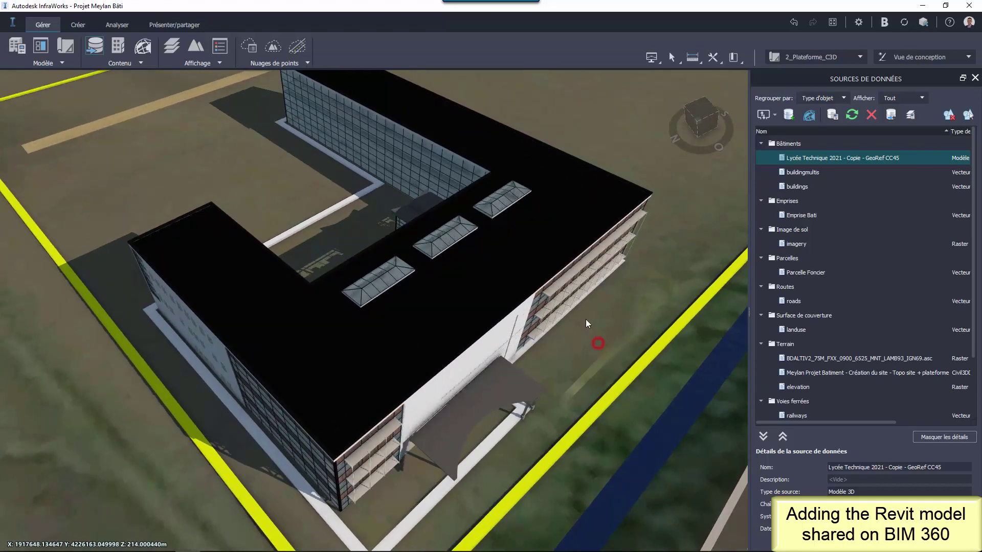
left_click_drag(586, 320, 556, 286)
left_click_drag(598, 321, 538, 366)
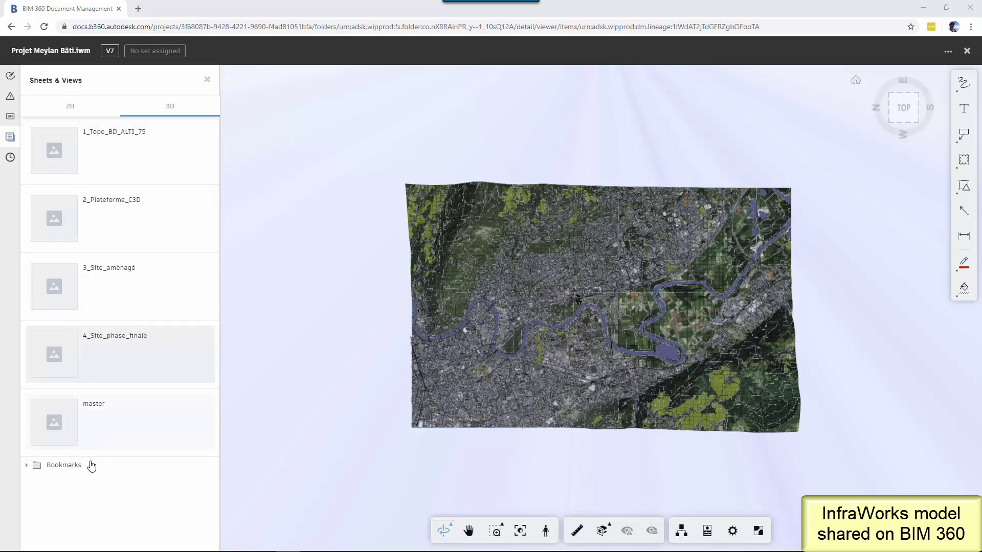
Open the Site projet bookmark of the shared Projet Meylan Bâti.iwm model and inspect the school building and its surroundings in 3D.
left_click(62, 471)
left_click(79, 488)
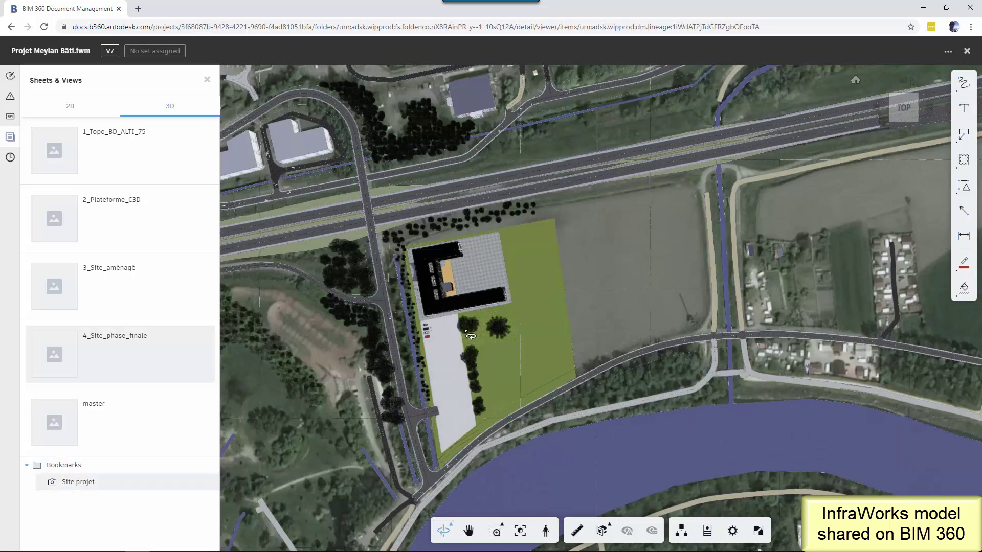
middle_click_drag(470, 335, 692, 425)
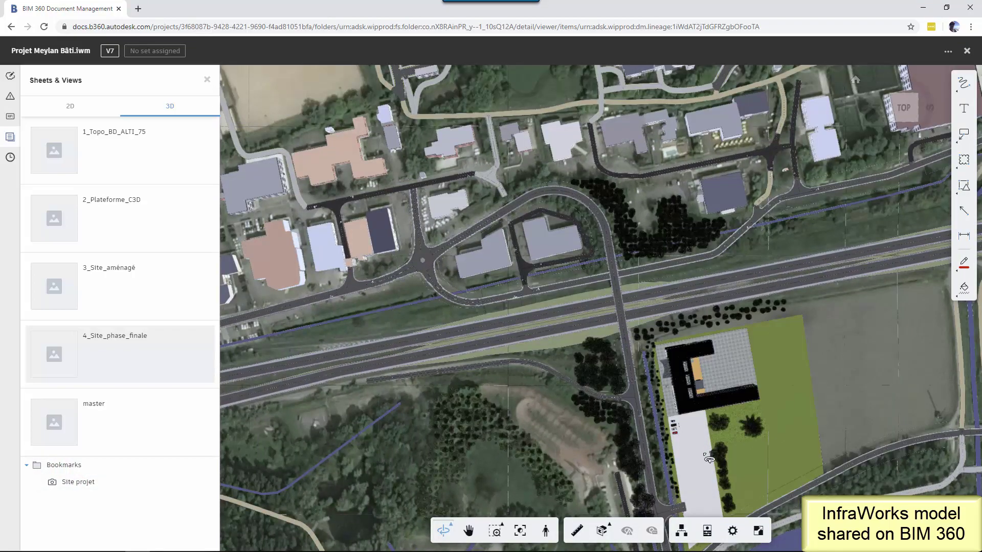
scroll(708, 459, "up", 8)
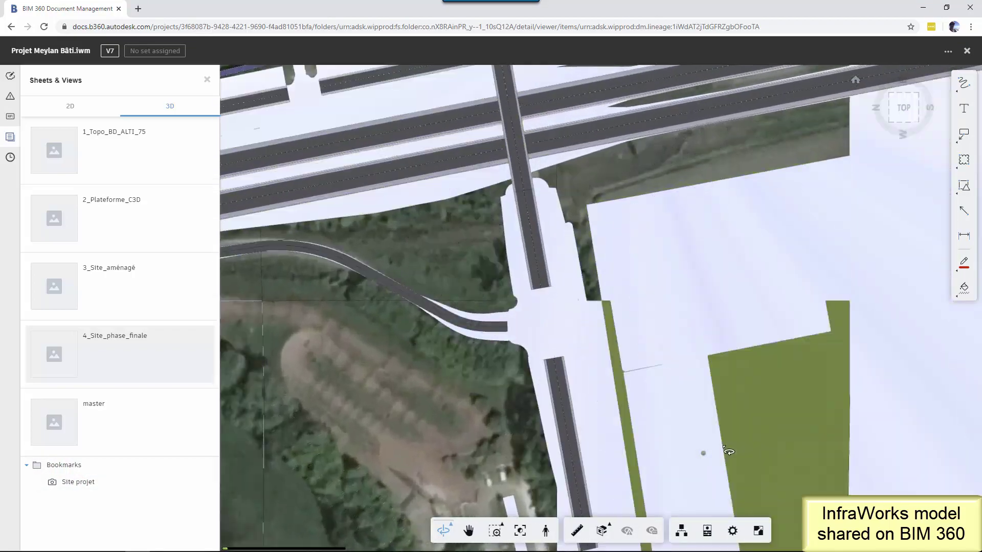
left_click_drag(780, 485, 650, 331)
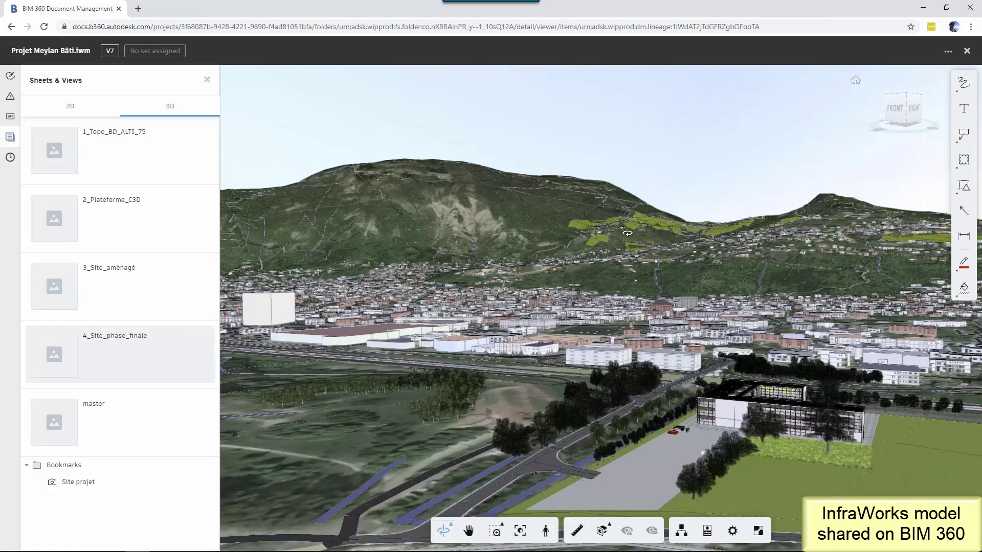
left_click_drag(487, 354, 827, 378)
left_click_drag(492, 456, 708, 421)
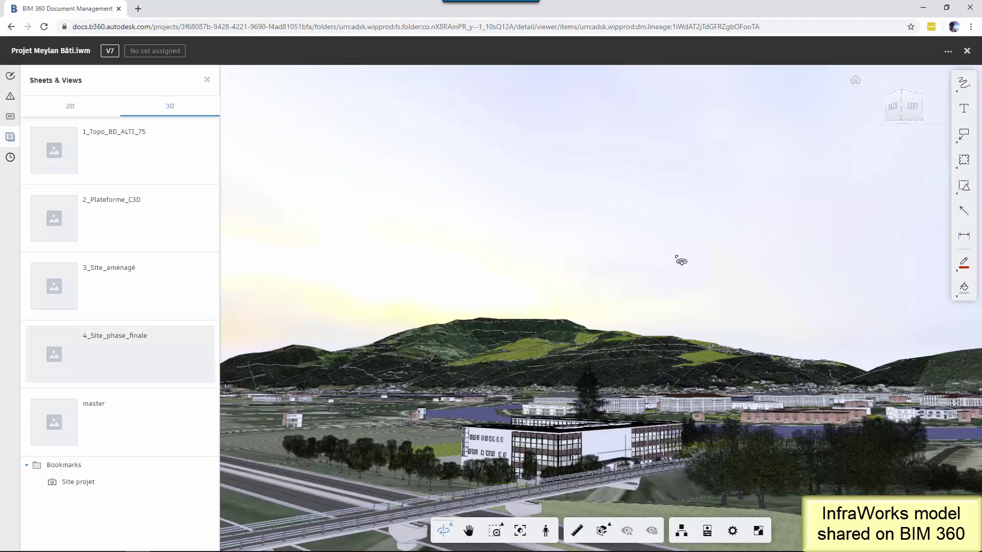
left_click_drag(613, 441, 613, 362)
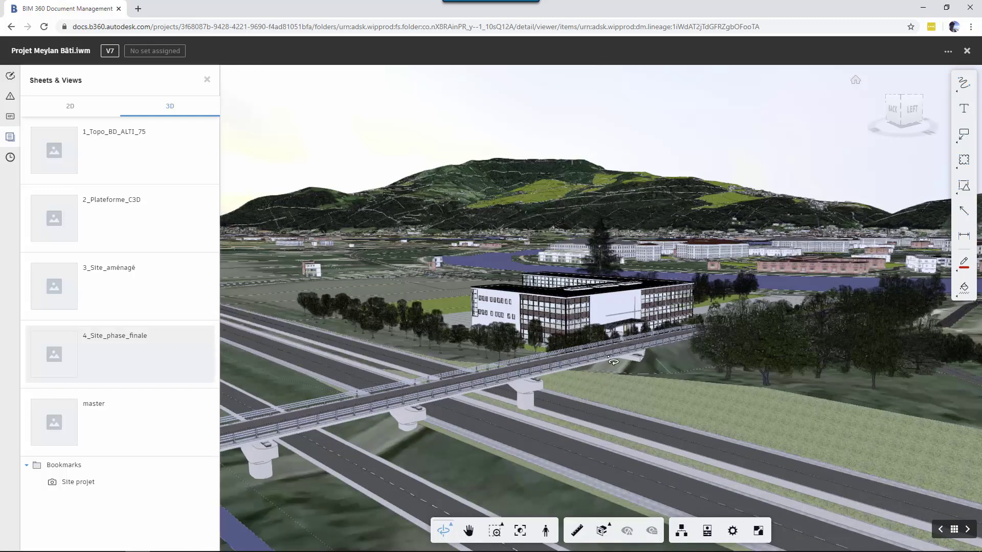